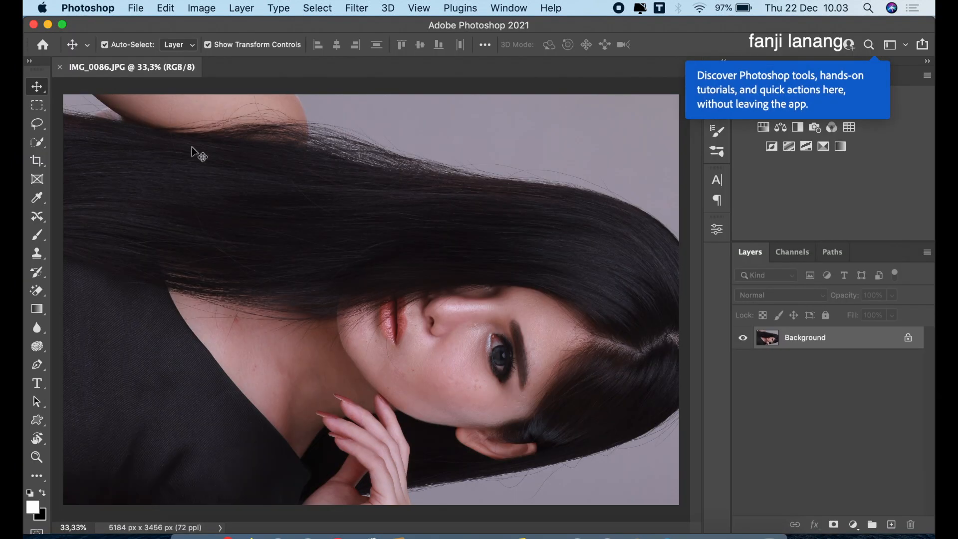
Rotate the whole image 90° counter clockwise so the portrait stands upright.
{"action": "left_click", "coordinate": [166, 8]}
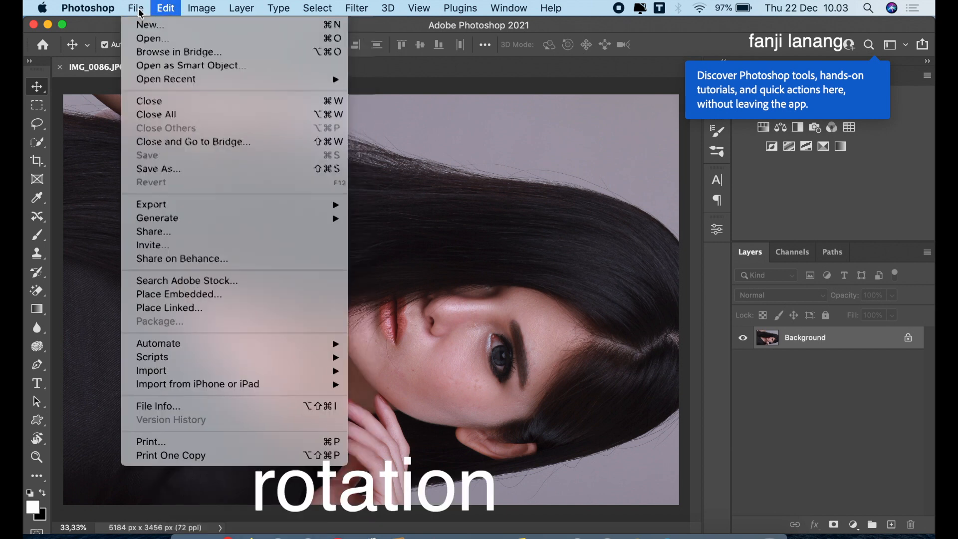
{"action": "mouse_move", "coordinate": [202, 8]}
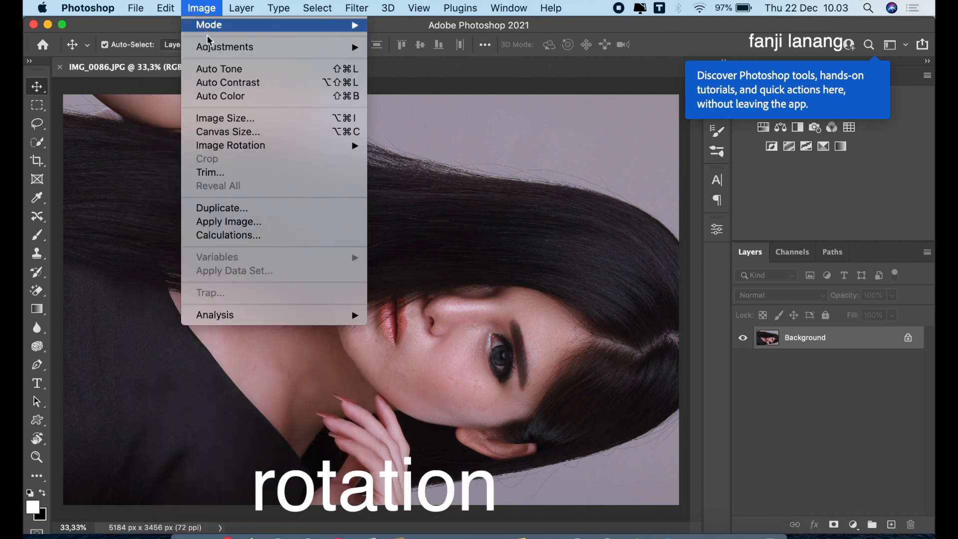
{"action": "mouse_move", "coordinate": [330, 145]}
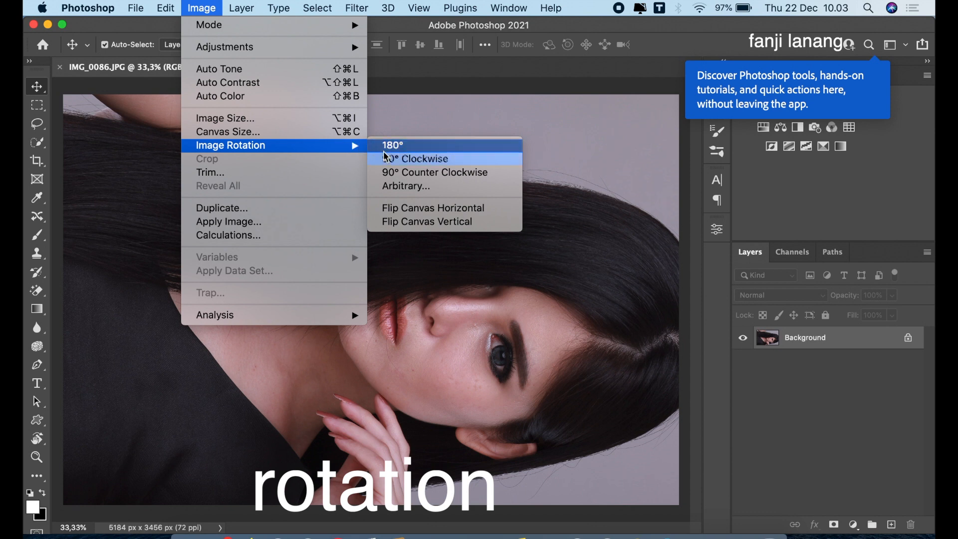
{"action": "left_click", "coordinate": [389, 171]}
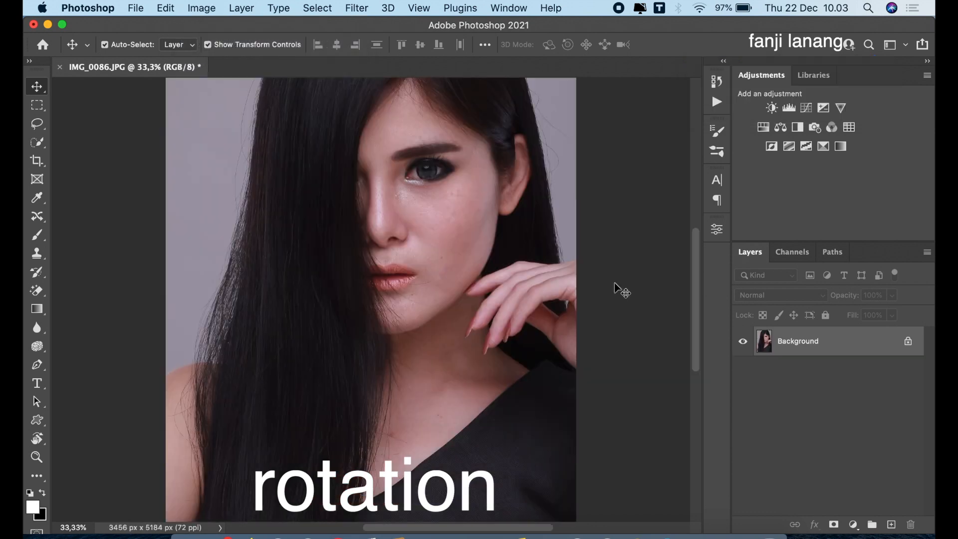
{"action": "key", "text": "super+minus"}
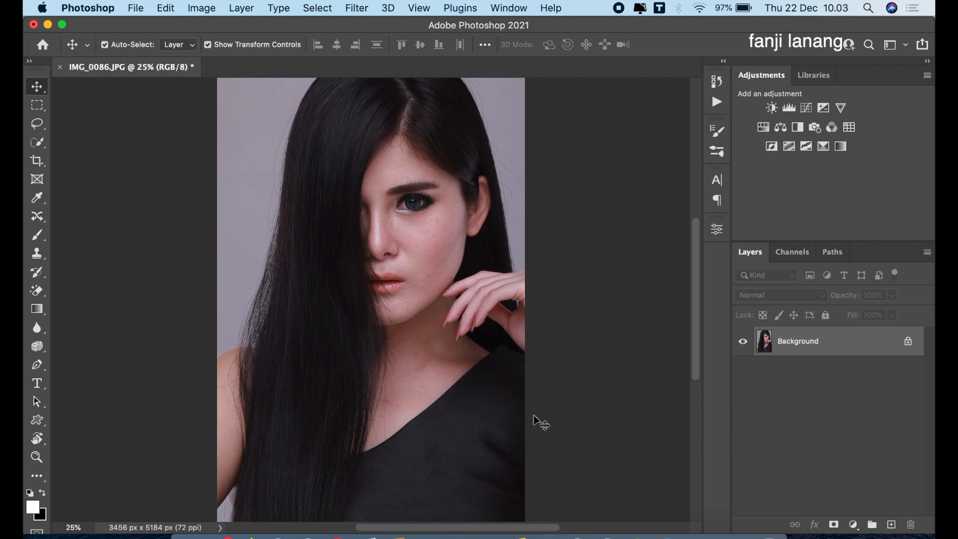
Duplicate the Background layer, apply Auto Tone to the copy, and compare it with the original.
{"action": "left_click_drag", "start_coordinate": [851, 356], "coordinate": [891, 524]}
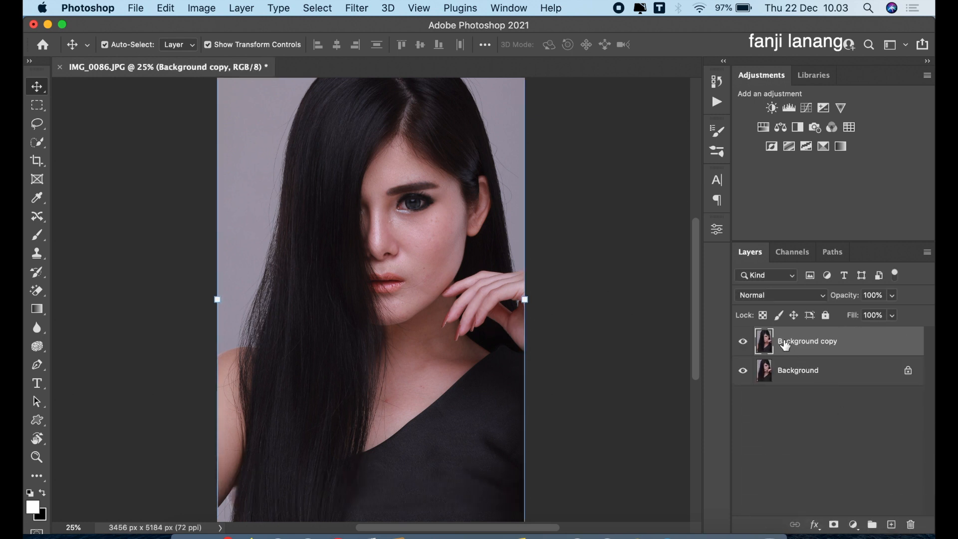
{"action": "left_click", "coordinate": [210, 11]}
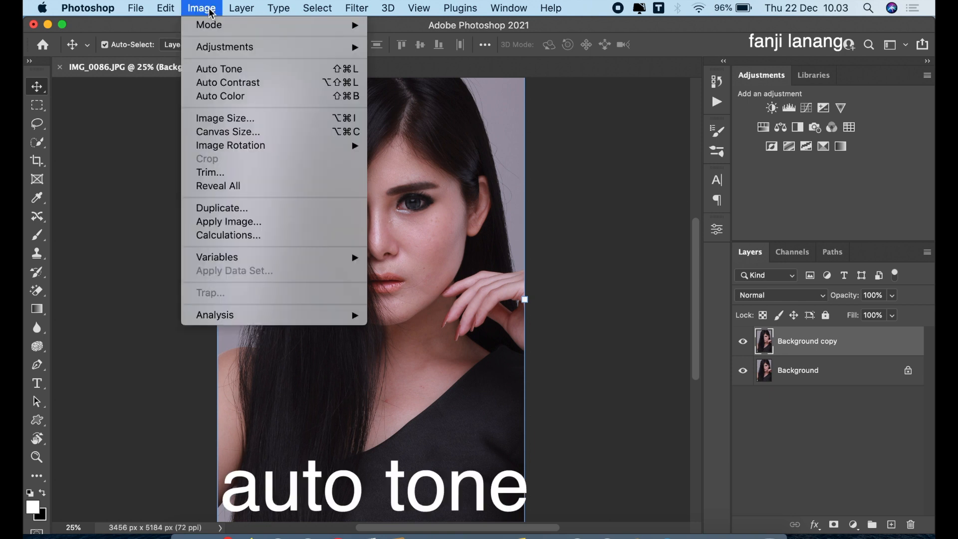
{"action": "left_click", "coordinate": [227, 70]}
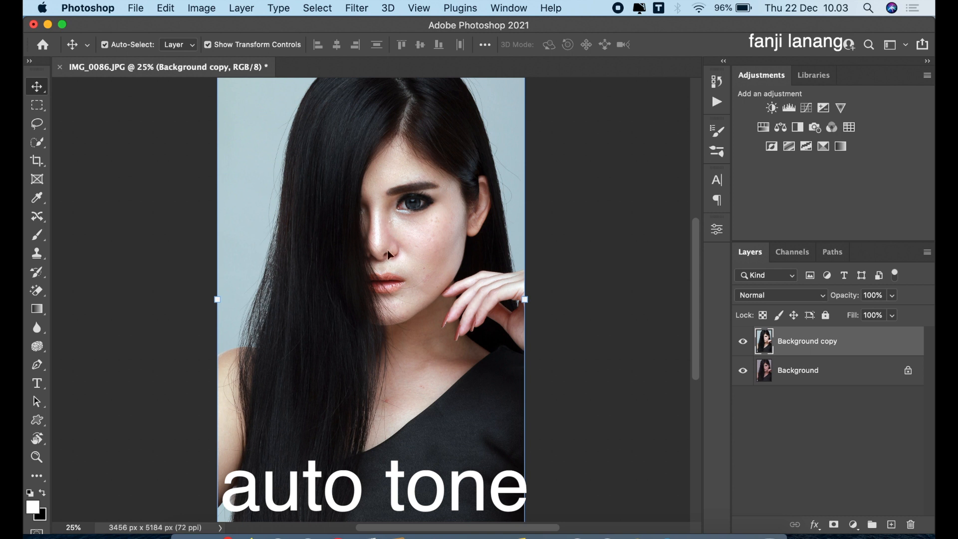
{"action": "left_click", "coordinate": [743, 342]}
{"action": "left_click", "coordinate": [743, 342]}
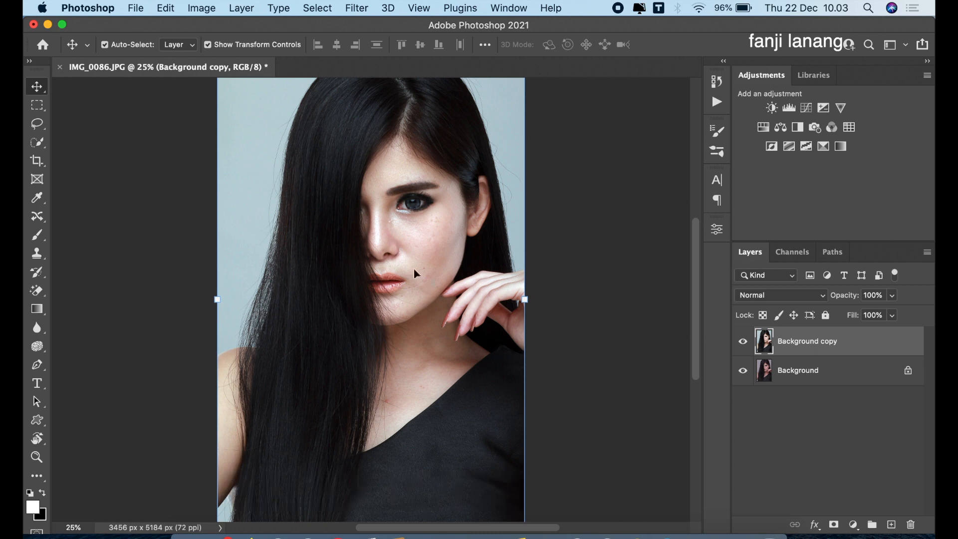
Duplicate the toned layer twice and hide the topmost copy.
{"action": "left_click_drag", "start_coordinate": [862, 349], "coordinate": [891, 524]}
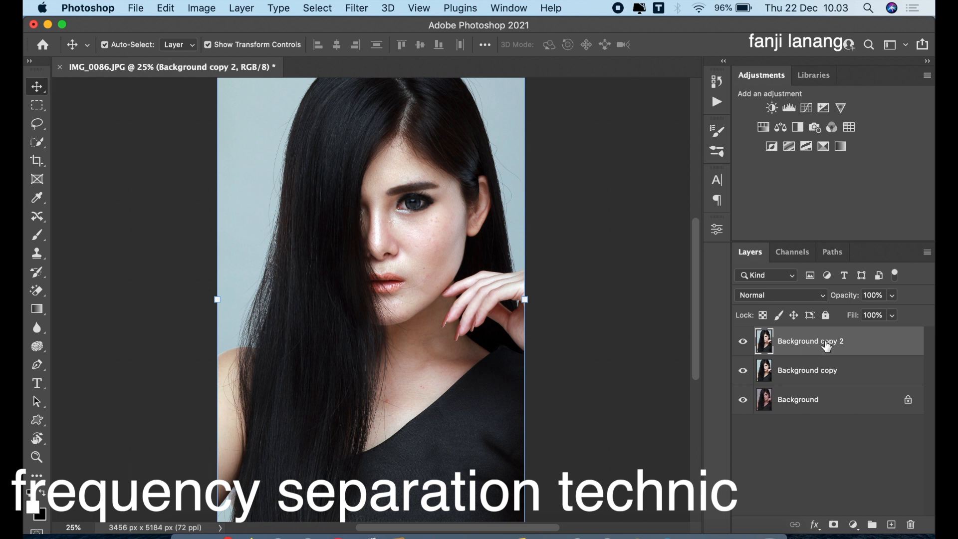
{"action": "left_click_drag", "start_coordinate": [827, 344], "coordinate": [892, 524]}
{"action": "left_click", "coordinate": [743, 342]}
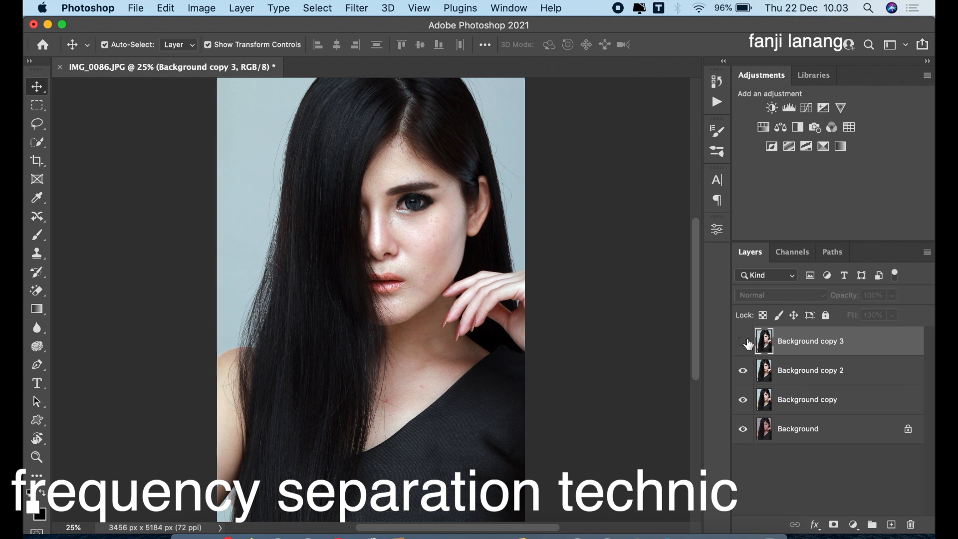
Rename the layer Background copy 2 as "blur" and apply a Gaussian Blur with a 5-pixel radius to it.
{"action": "double_click", "coordinate": [814, 370]}
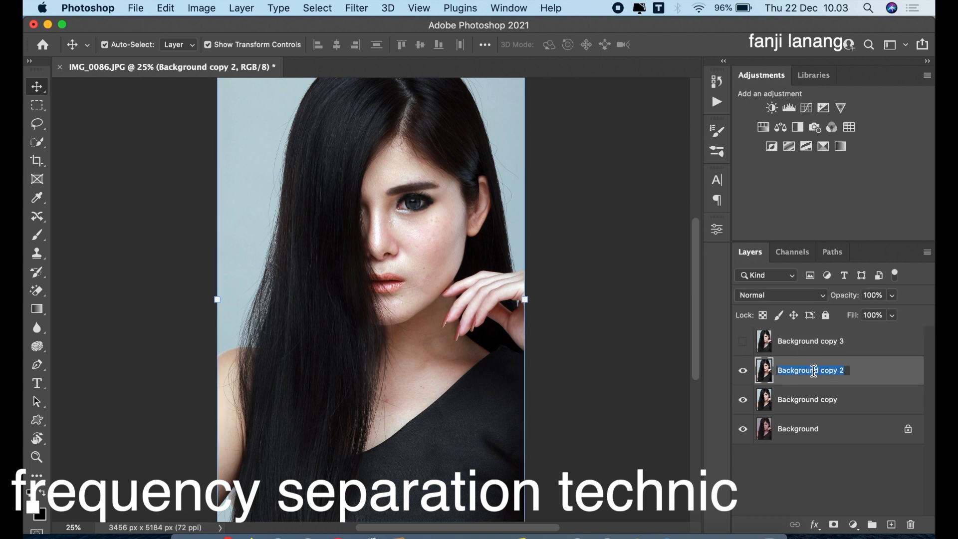
{"action": "type", "text": "blur"}
{"action": "key", "text": "Return"}
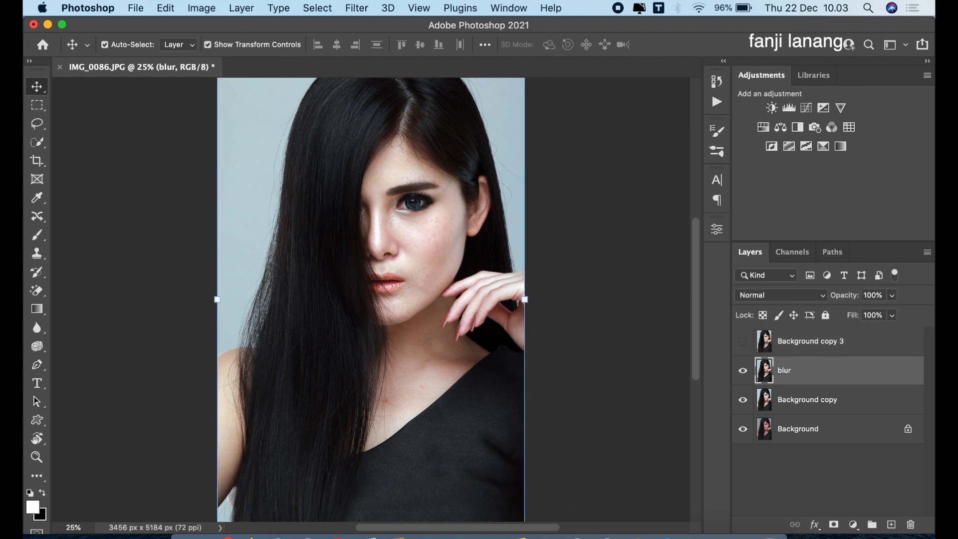
{"action": "left_click", "coordinate": [355, 8]}
{"action": "mouse_move", "coordinate": [560, 209]}
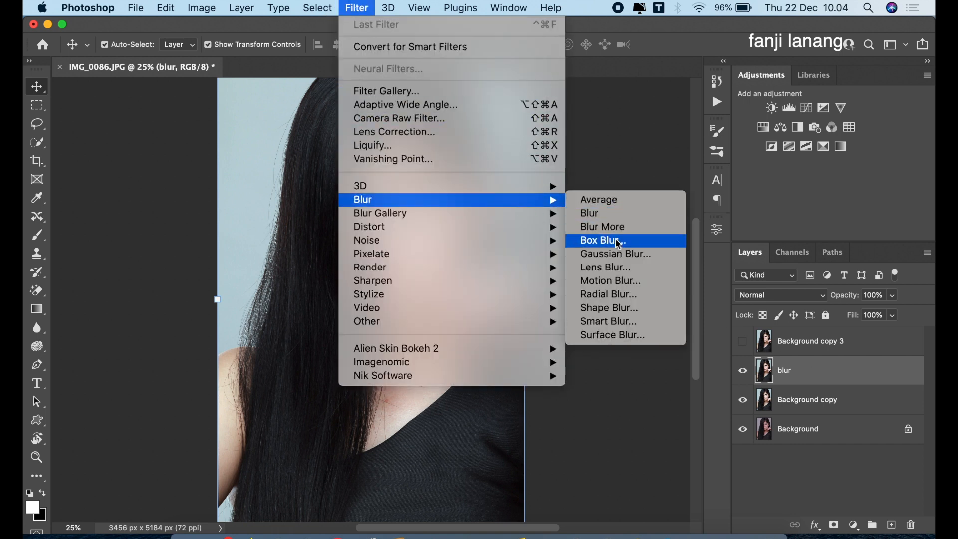
{"action": "left_click", "coordinate": [618, 253]}
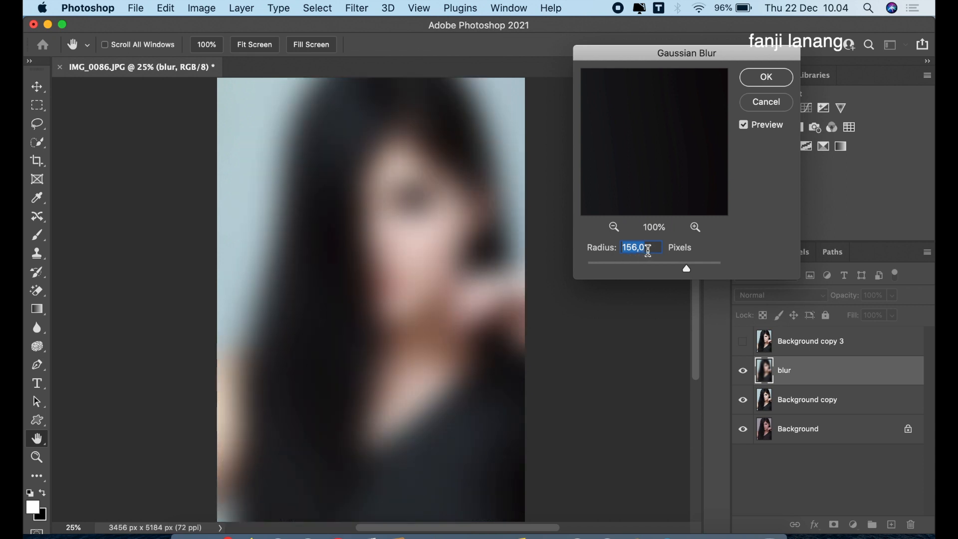
{"action": "type", "text": "5"}
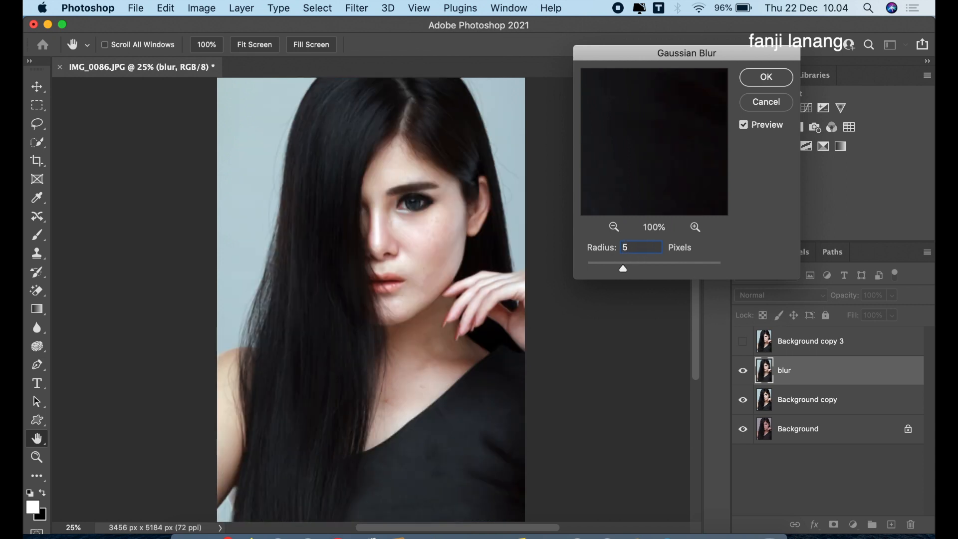
{"action": "left_click", "coordinate": [750, 82]}
Show and select Background copy 3, and start Apply Image with the blur layer as its source.
{"action": "left_click", "coordinate": [743, 342]}
{"action": "left_click", "coordinate": [821, 343]}
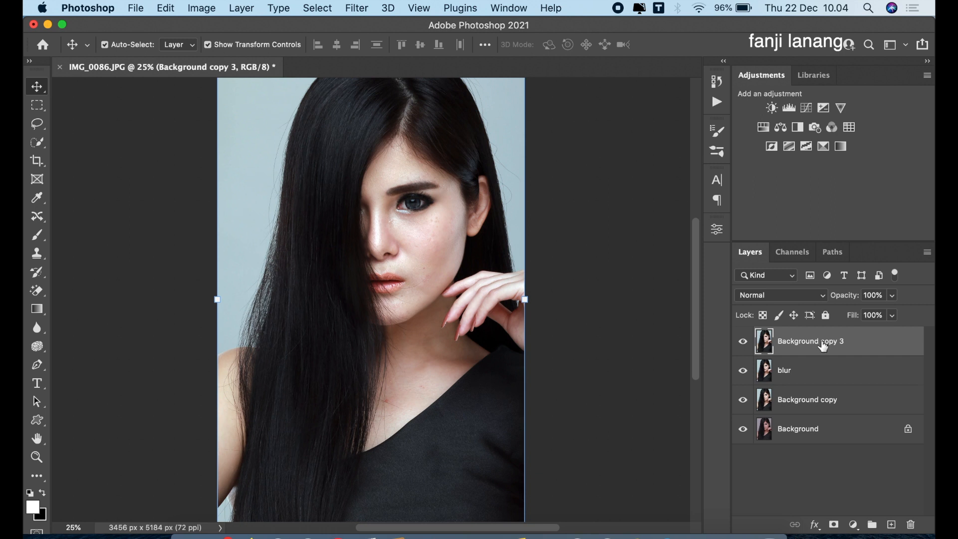
{"action": "left_click", "coordinate": [202, 8]}
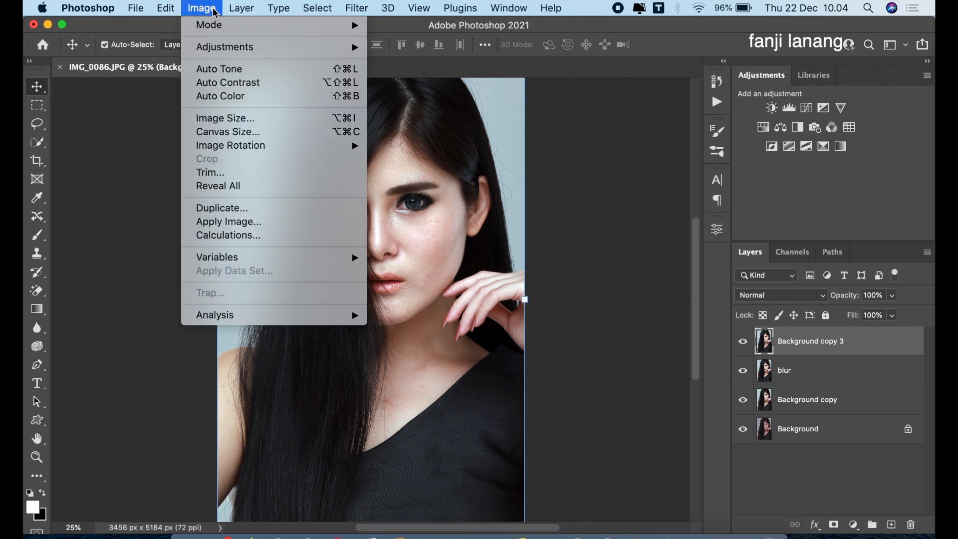
{"action": "left_click", "coordinate": [277, 222]}
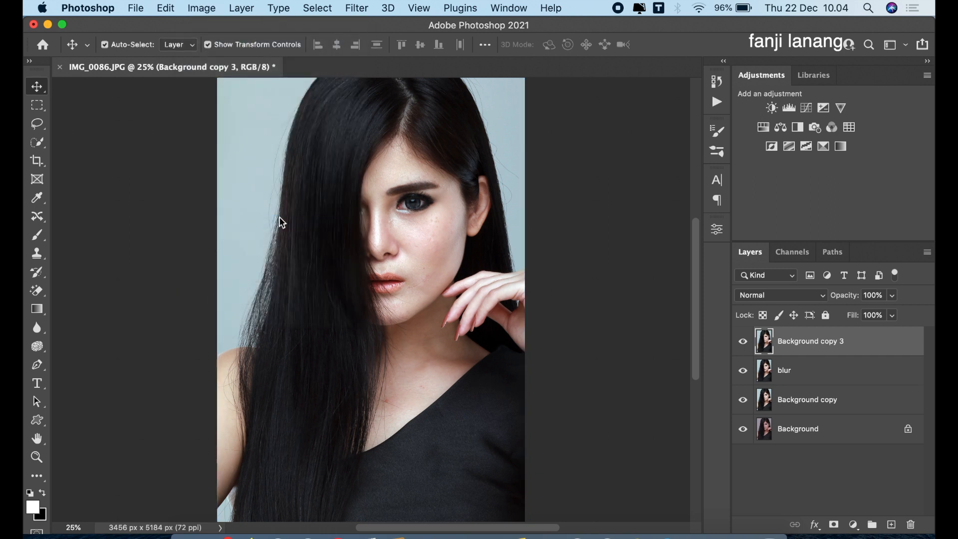
{"action": "left_click", "coordinate": [450, 167]}
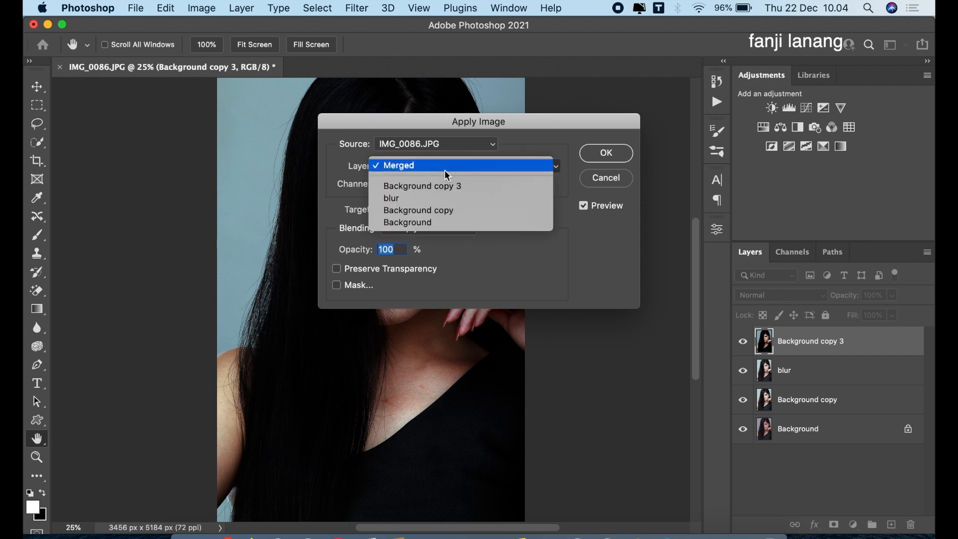
{"action": "left_click", "coordinate": [439, 198]}
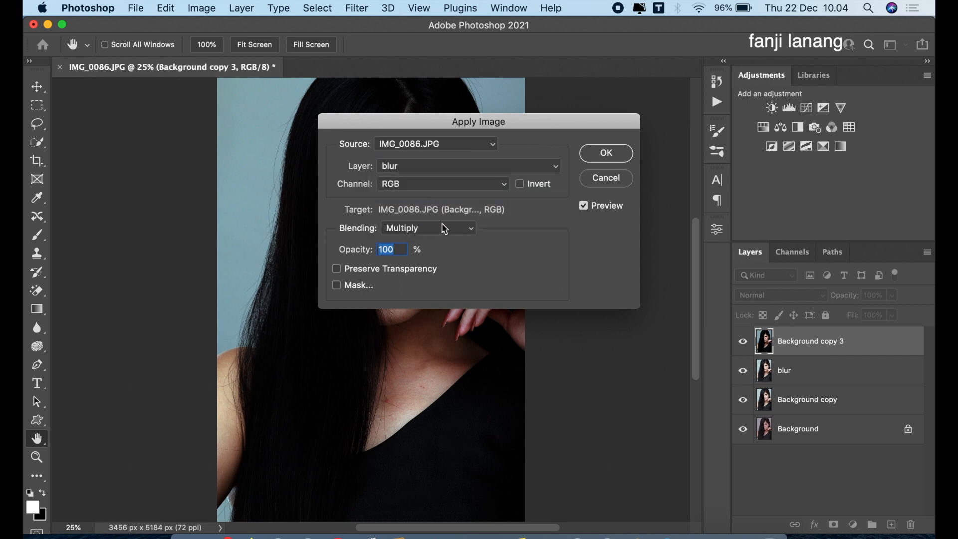
Apply the blur layer to Background copy 3 using Subtract blending with scale 2 and offset 128.
{"action": "left_click", "coordinate": [444, 228]}
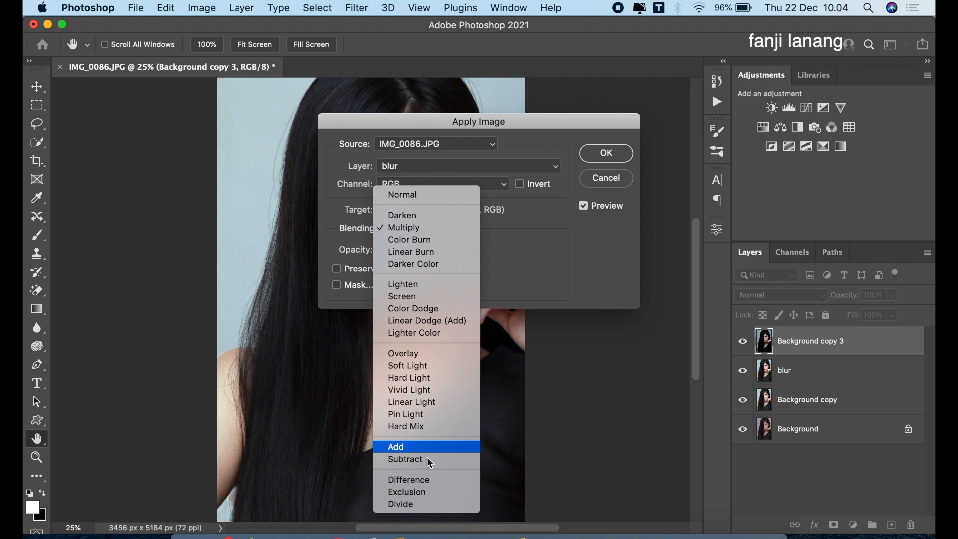
{"action": "left_click", "coordinate": [430, 460]}
{"action": "left_click", "coordinate": [506, 249]}
{"action": "double_click", "coordinate": [512, 269]}
{"action": "type", "text": "12"}
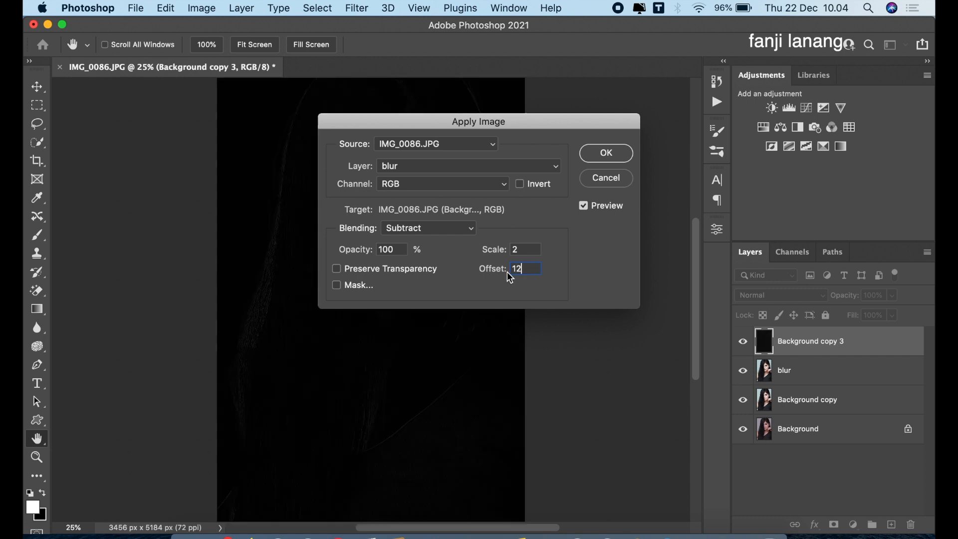
{"action": "type", "text": "8"}
{"action": "left_click", "coordinate": [614, 155]}
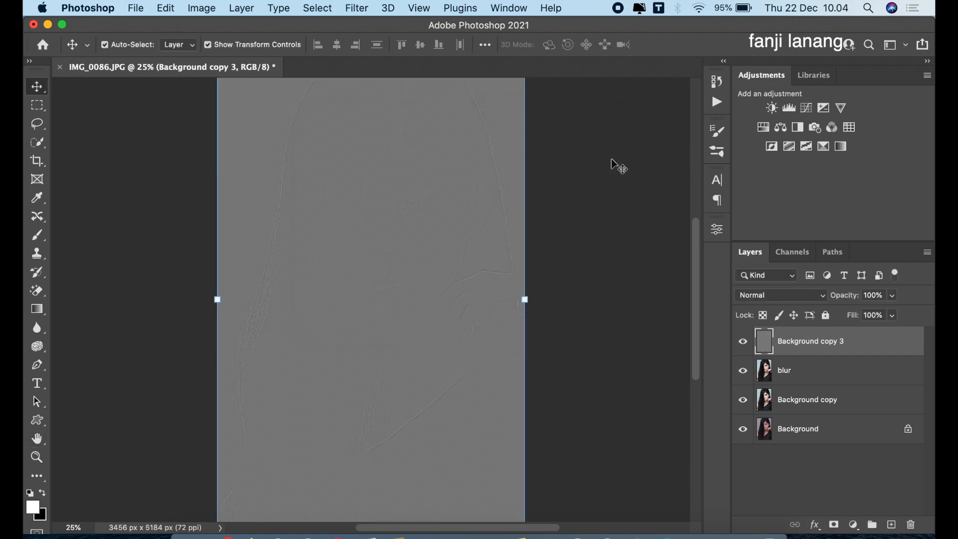
Set the blend mode of Background copy 3 to Linear Light and duplicate the blur layer.
{"action": "left_click", "coordinate": [756, 296]}
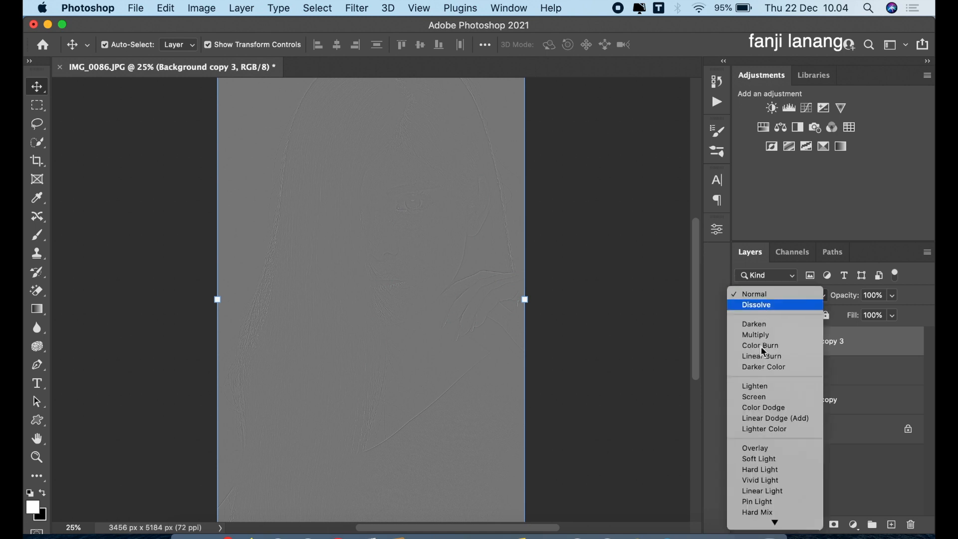
{"action": "left_click", "coordinate": [768, 491]}
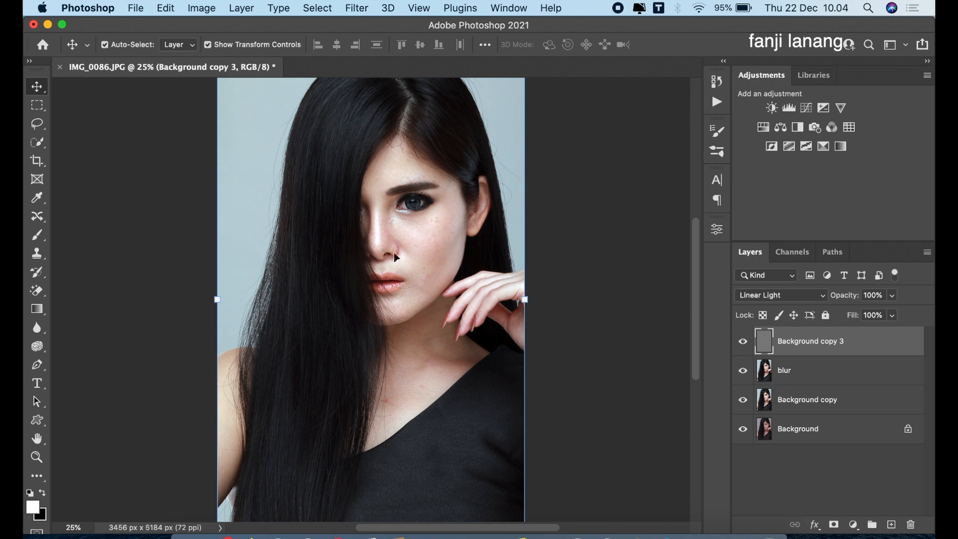
{"action": "left_click", "coordinate": [813, 375]}
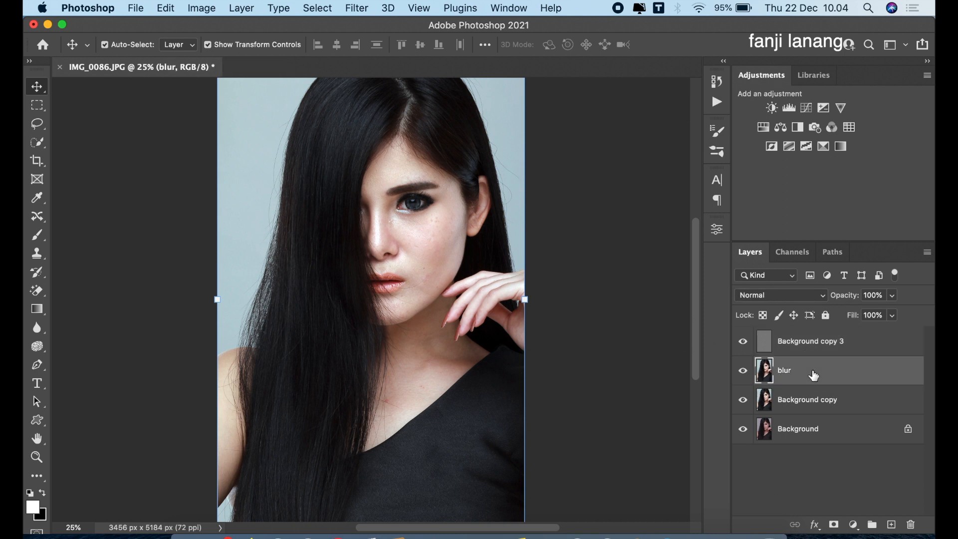
{"action": "left_click_drag", "start_coordinate": [841, 374], "coordinate": [891, 525]}
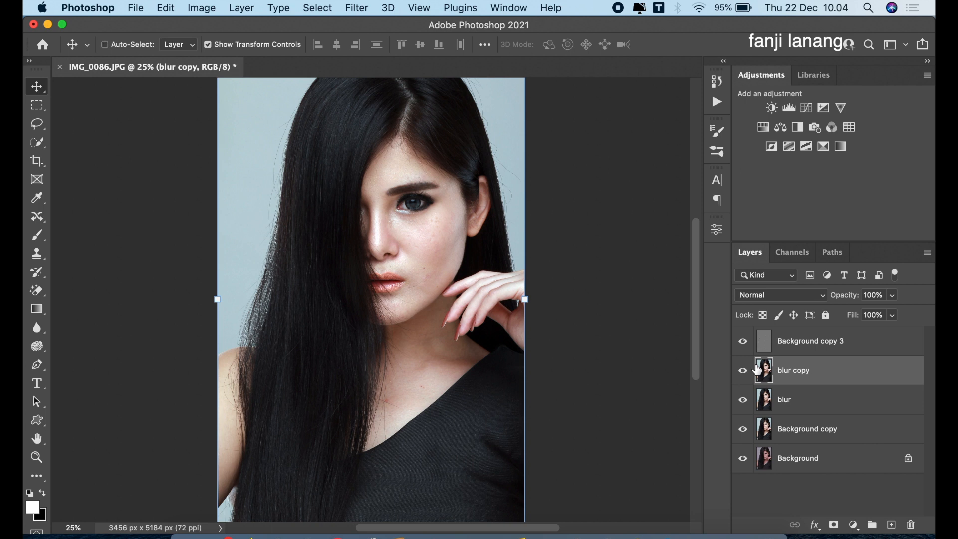
Select the Mixer Brush for work on the face and turn off loading the brush after each stroke.
{"action": "key", "text": "super+equal"}
{"action": "key", "text": "super+equal"}
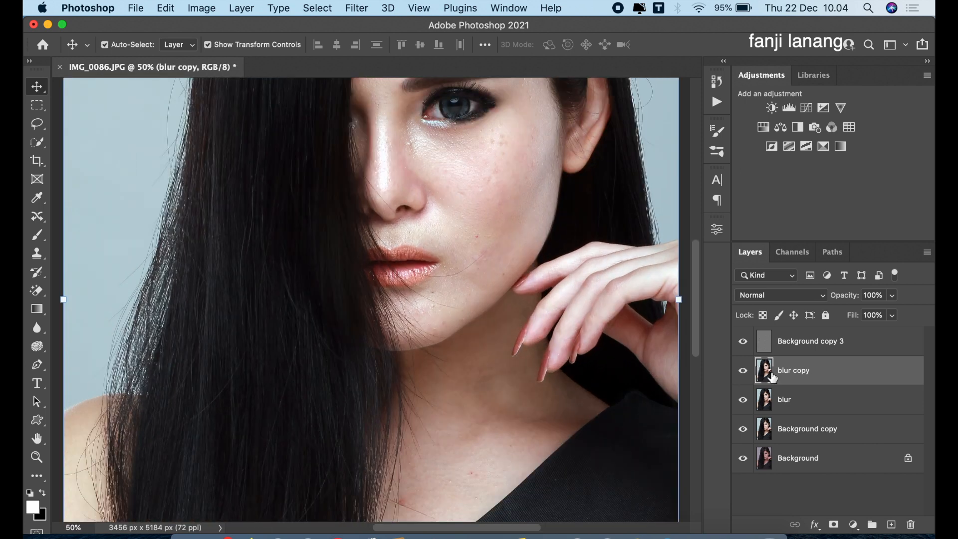
{"action": "left_click_drag", "start_coordinate": [595, 178], "coordinate": [614, 263]}
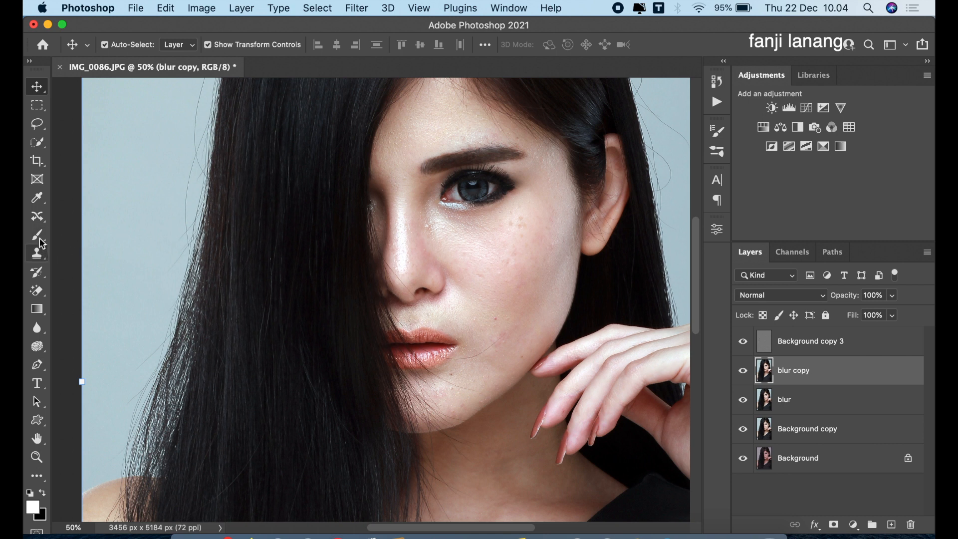
{"action": "left_click_drag", "start_coordinate": [37, 234], "coordinate": [93, 274]}
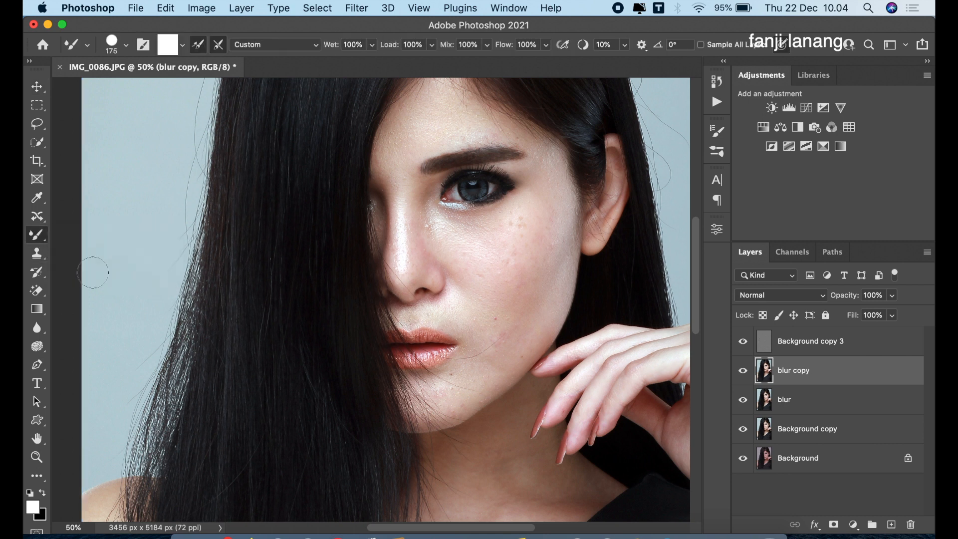
{"action": "left_click", "coordinate": [197, 47]}
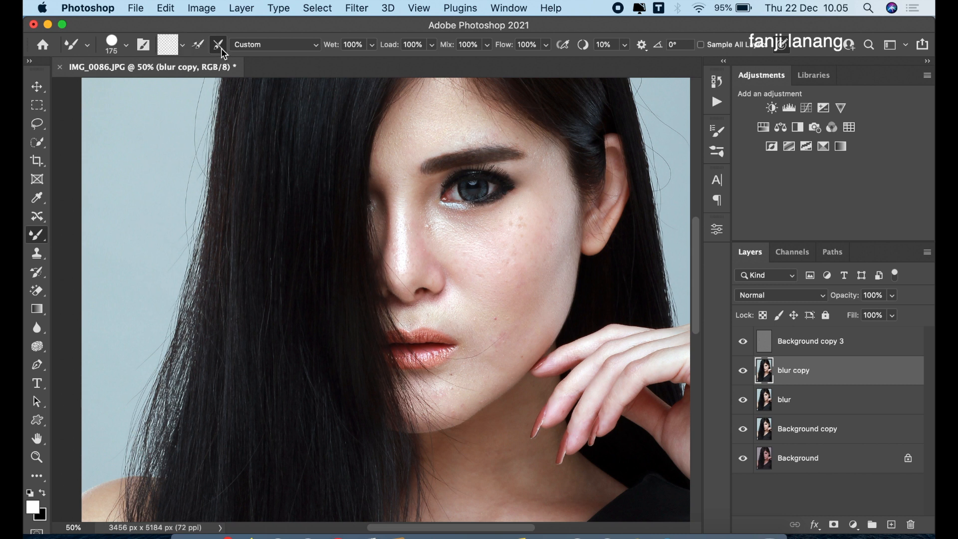
Set the Mixer Brush to Wet 50%, Load 75%, Mix 75% and Flow 75%.
{"action": "left_click", "coordinate": [331, 47]}
{"action": "type", "text": "50"}
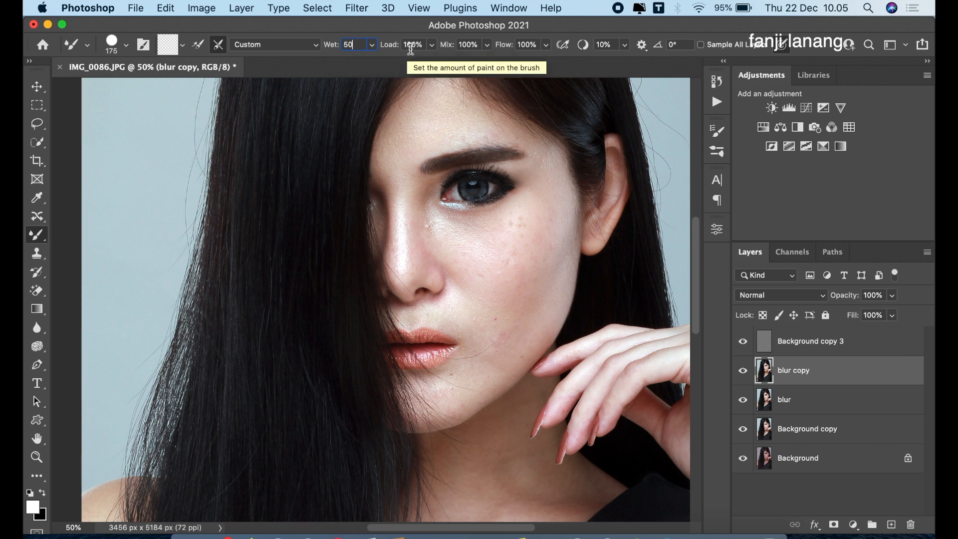
{"action": "key", "text": "Tab"}
{"action": "type", "text": "75"}
{"action": "key", "text": "Tab"}
{"action": "type", "text": "75"}
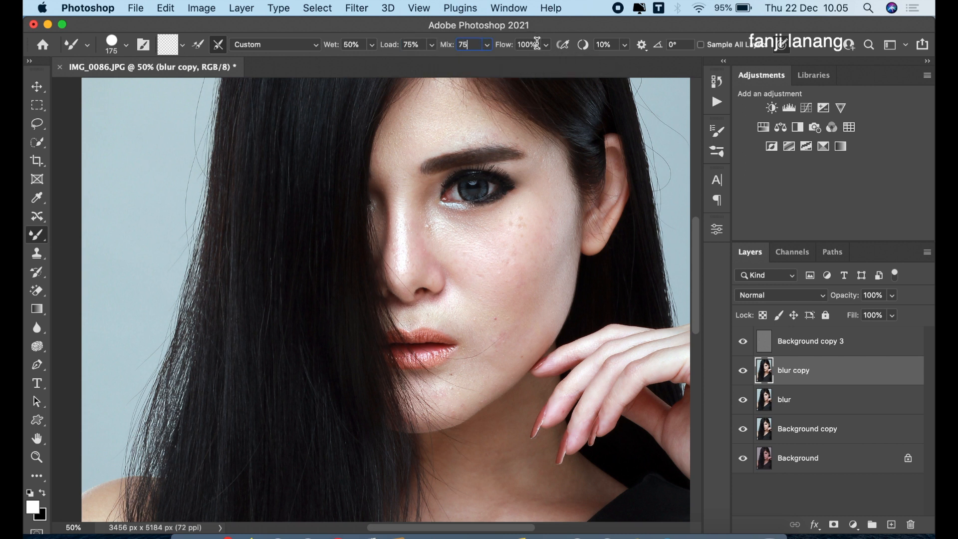
{"action": "key", "text": "Tab"}
{"action": "type", "text": "75"}
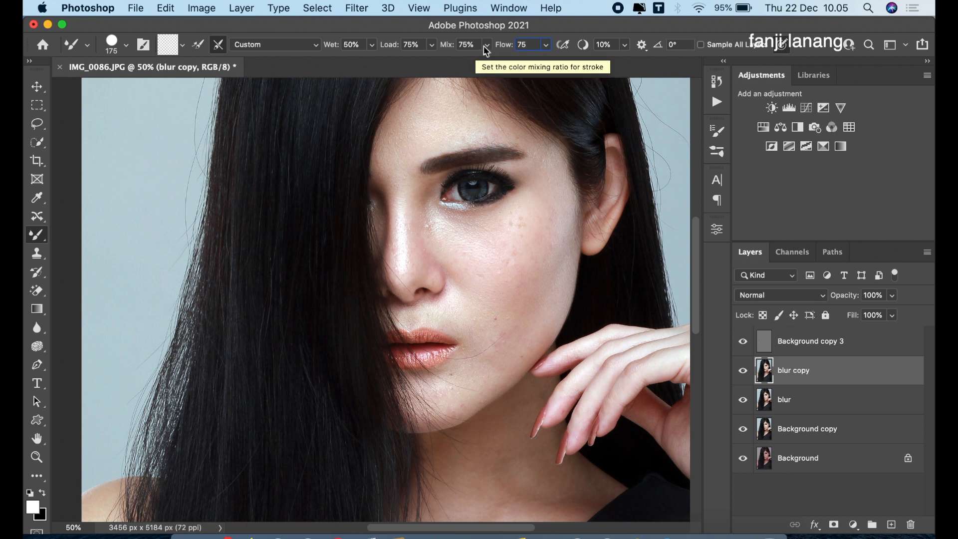
{"action": "left_click", "coordinate": [124, 49]}
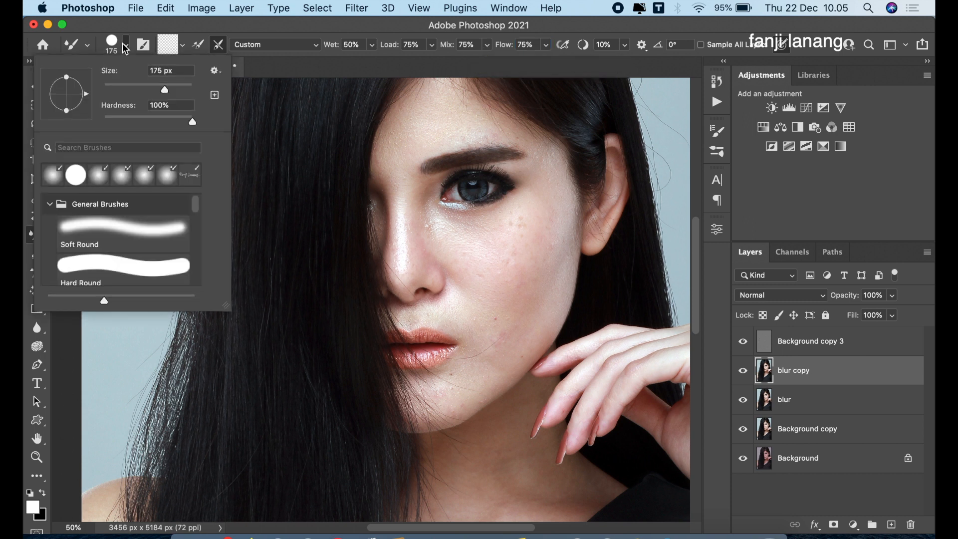
{"action": "left_click", "coordinate": [95, 176]}
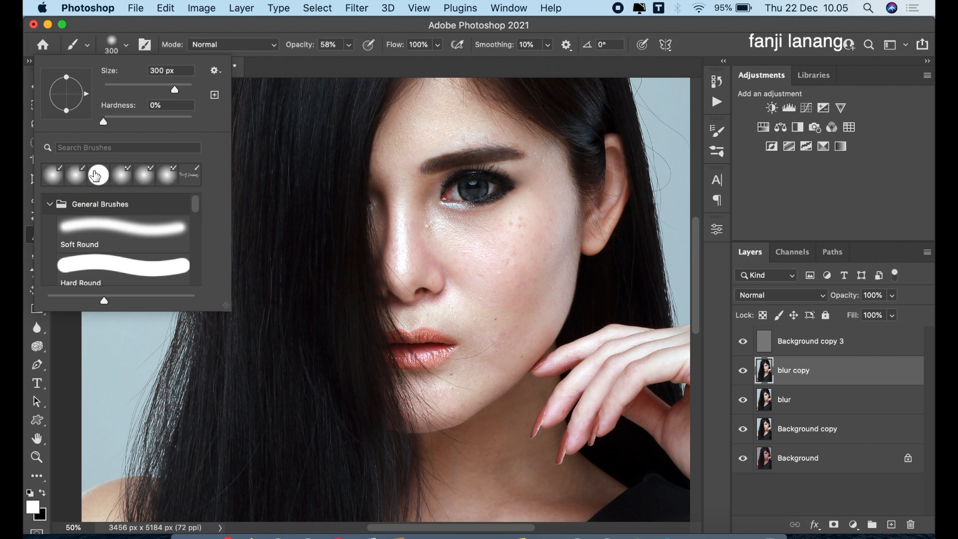
{"action": "left_click", "coordinate": [363, 65]}
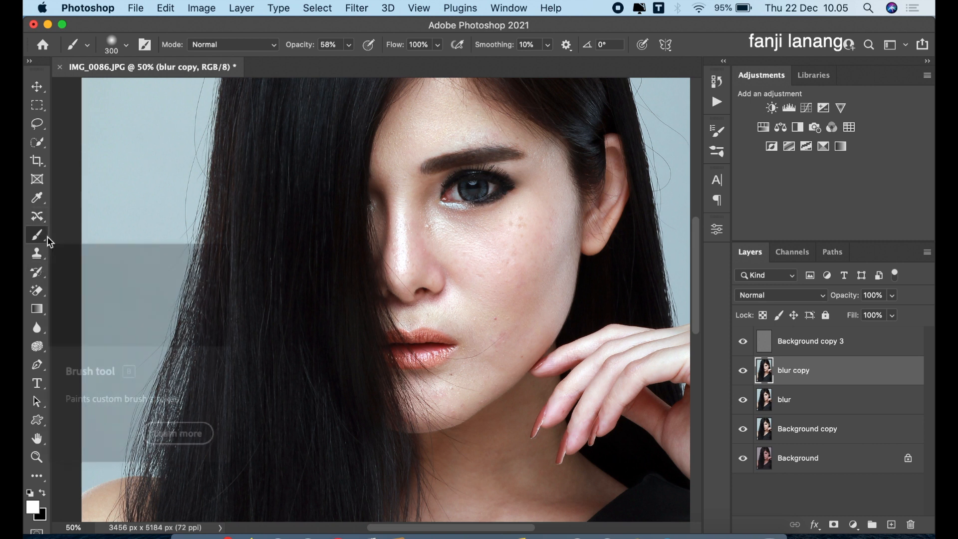
{"action": "left_click_drag", "start_coordinate": [49, 242], "coordinate": [71, 277]}
Soften the Mixer Brush tip by setting its hardness to 0%.
{"action": "left_click", "coordinate": [127, 49]}
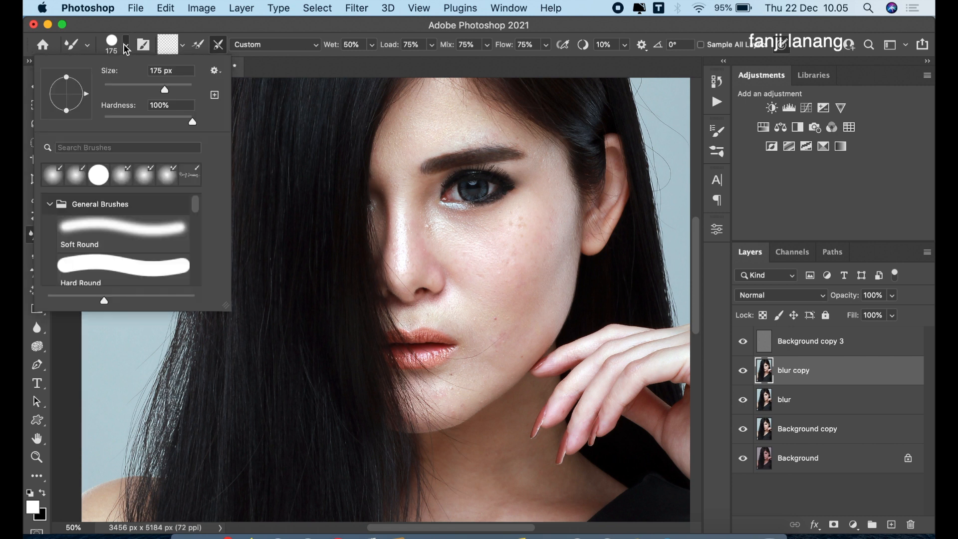
{"action": "left_click_drag", "start_coordinate": [193, 122], "coordinate": [94, 127]}
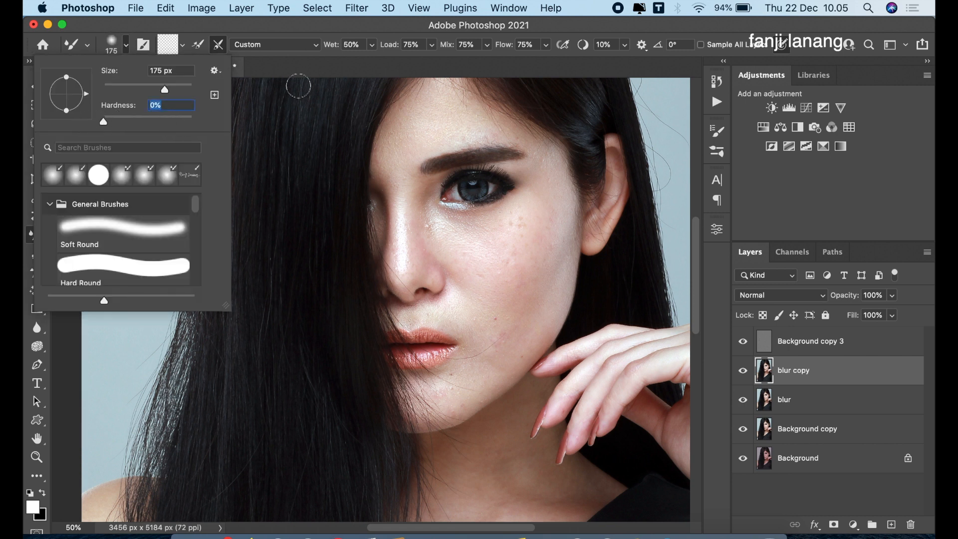
{"action": "key", "text": "Return"}
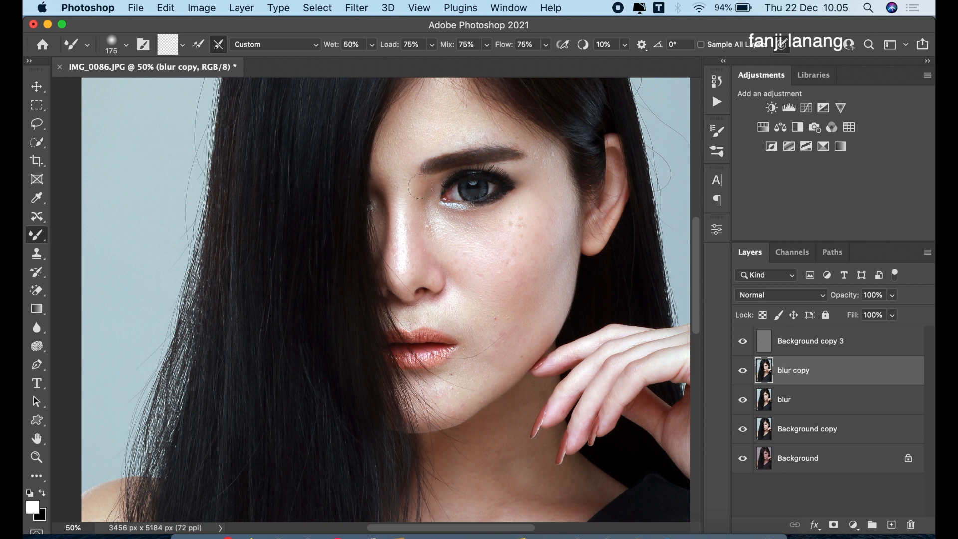
Enlarge the Mixer Brush to 200 px and smooth the skin along the nose on the blur copy layer.
{"action": "key", "text": "super+equal"}
{"action": "key", "text": "bracketright"}
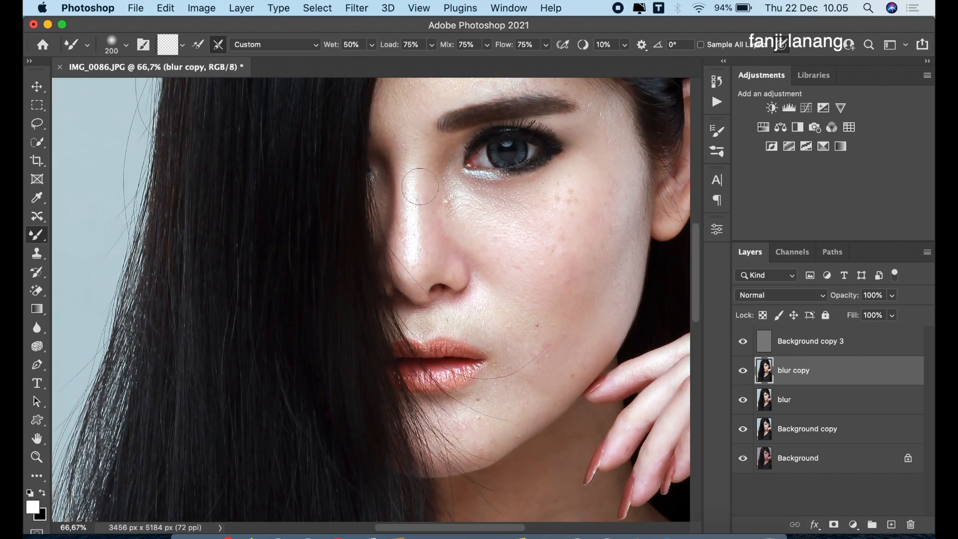
{"action": "mouse_move", "coordinate": [414, 262]}
{"action": "left_mouse_down"}
{"action": "mouse_move", "coordinate": [414, 103]}
{"action": "mouse_move", "coordinate": [405, 130]}
{"action": "mouse_move", "coordinate": [411, 282]}
{"action": "left_mouse_up"}
Enlarge the Mixer Brush to 300 px and blend the skin under the eye and across the cheek.
{"action": "key", "text": "bracketright"}
{"action": "key", "text": "bracketright"}
{"action": "mouse_move", "coordinate": [459, 230]}
{"action": "left_mouse_down"}
{"action": "mouse_move", "coordinate": [461, 196]}
{"action": "mouse_move", "coordinate": [513, 200]}
{"action": "mouse_move", "coordinate": [561, 187]}
{"action": "mouse_move", "coordinate": [604, 145]}
{"action": "mouse_move", "coordinate": [542, 200]}
{"action": "mouse_move", "coordinate": [517, 208]}
{"action": "mouse_move", "coordinate": [448, 187]}
{"action": "mouse_move", "coordinate": [491, 268]}
{"action": "mouse_move", "coordinate": [488, 310]}
{"action": "mouse_move", "coordinate": [469, 318]}
{"action": "mouse_move", "coordinate": [461, 317]}
{"action": "mouse_move", "coordinate": [485, 297]}
{"action": "mouse_move", "coordinate": [488, 266]}
{"action": "mouse_move", "coordinate": [533, 249]}
{"action": "mouse_move", "coordinate": [582, 195]}
{"action": "mouse_move", "coordinate": [528, 265]}
{"action": "mouse_move", "coordinate": [607, 166]}
{"action": "left_mouse_up"}
{"action": "mouse_move", "coordinate": [564, 303]}
{"action": "left_mouse_down"}
{"action": "mouse_move", "coordinate": [603, 248]}
{"action": "mouse_move", "coordinate": [553, 330]}
{"action": "left_mouse_up"}
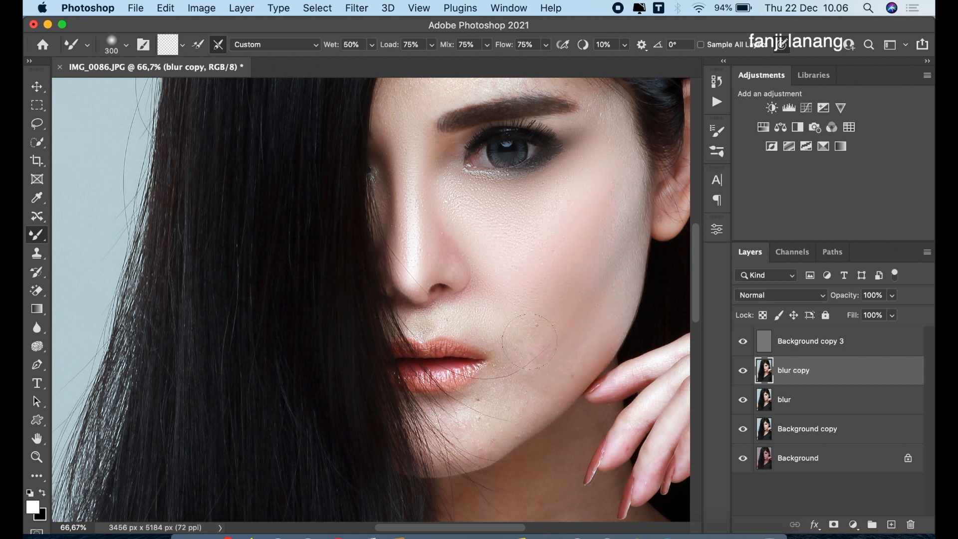
Blend the skin beside the mouth, on the chin and at the temple with the 300 px Mixer Brush.
{"action": "mouse_move", "coordinate": [478, 325]}
{"action": "left_mouse_down"}
{"action": "mouse_move", "coordinate": [455, 284]}
{"action": "mouse_move", "coordinate": [488, 305]}
{"action": "mouse_move", "coordinate": [520, 372]}
{"action": "mouse_move", "coordinate": [458, 410]}
{"action": "mouse_move", "coordinate": [509, 394]}
{"action": "mouse_move", "coordinate": [496, 347]}
{"action": "mouse_move", "coordinate": [451, 399]}
{"action": "mouse_move", "coordinate": [464, 390]}
{"action": "mouse_move", "coordinate": [476, 415]}
{"action": "mouse_move", "coordinate": [573, 346]}
{"action": "mouse_move", "coordinate": [599, 300]}
{"action": "mouse_move", "coordinate": [538, 389]}
{"action": "mouse_move", "coordinate": [513, 406]}
{"action": "left_mouse_up"}
{"action": "left_click_drag", "start_coordinate": [516, 239], "coordinate": [530, 381]}
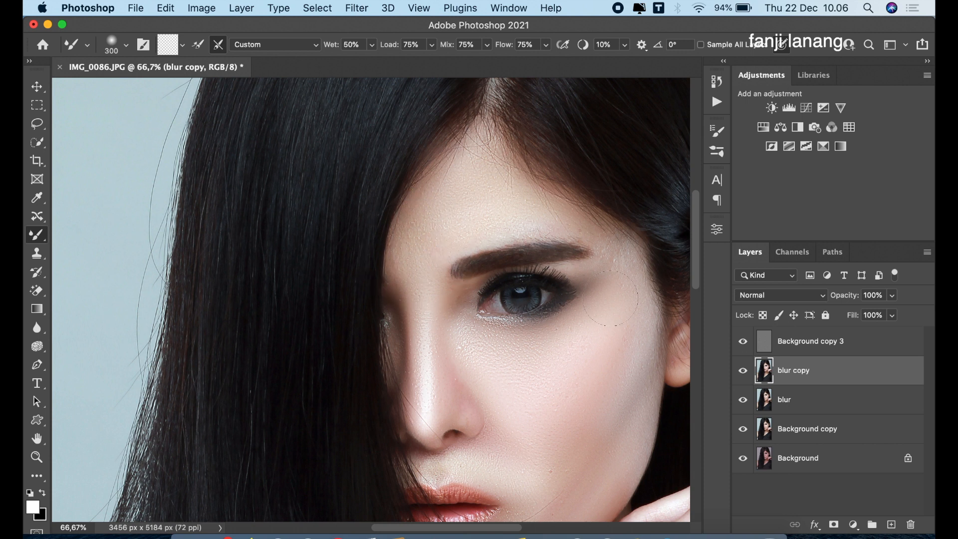
{"action": "left_click_drag", "start_coordinate": [621, 281], "coordinate": [624, 264]}
Compare the face before and after smoothing by hiding the blur copy layer and showing it again.
{"action": "scroll", "coordinate": [564, 256], "scroll_direction": "down", "scroll_amount": 4}
{"action": "scroll", "coordinate": [565, 257], "scroll_direction": "right", "scroll_amount": 3}
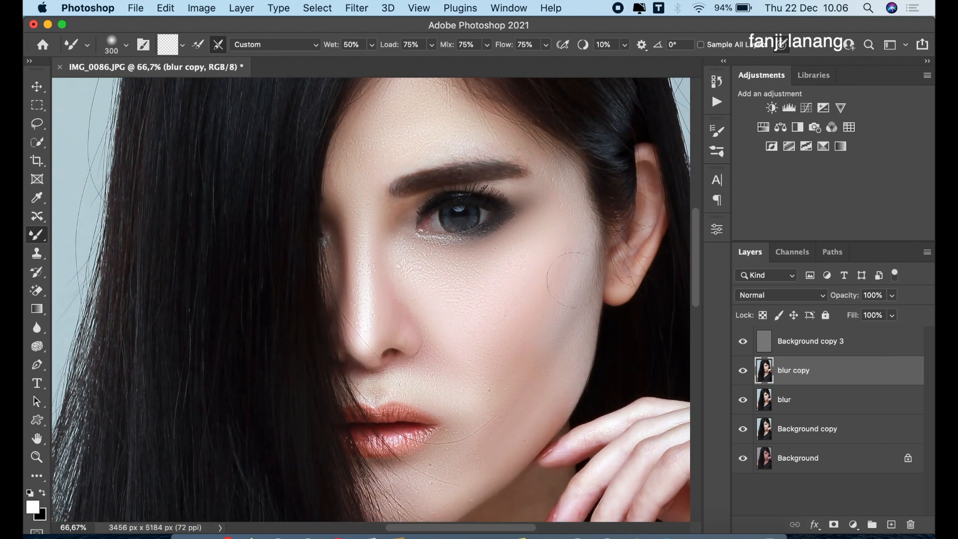
{"action": "key", "text": "super+minus"}
{"action": "key", "text": "super+minus"}
{"action": "key", "text": "super+minus"}
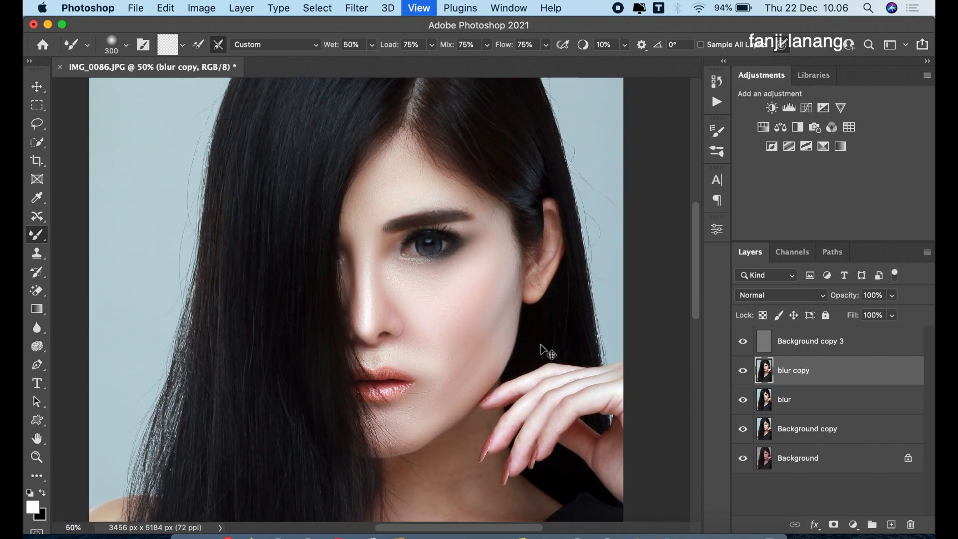
{"action": "key", "text": "super+minus"}
{"action": "key", "text": "super+plus"}
{"action": "key", "text": "super+plus"}
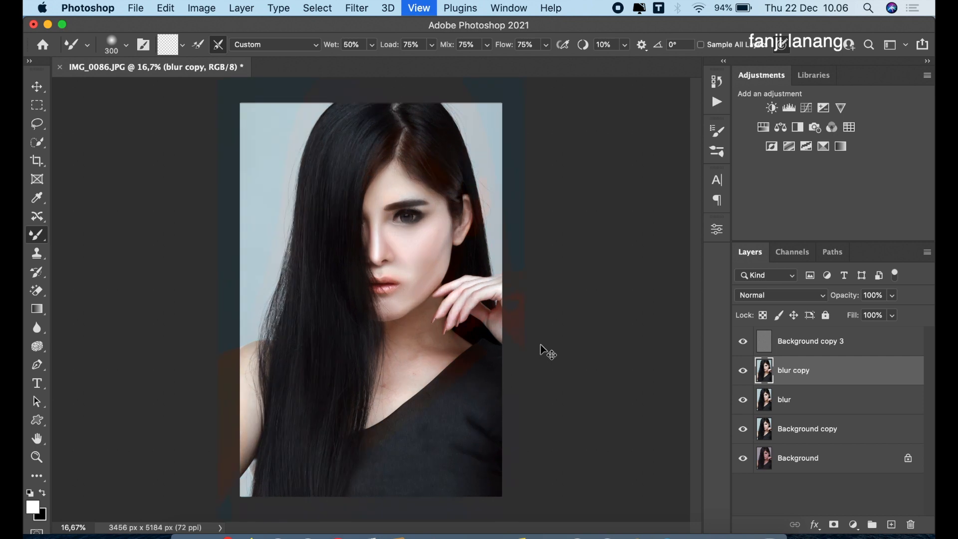
{"action": "left_click", "coordinate": [742, 374]}
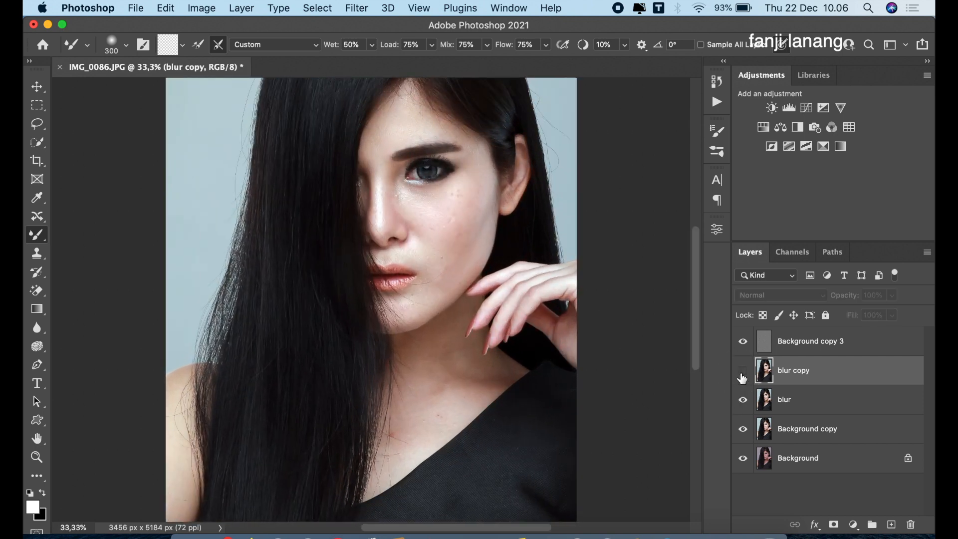
{"action": "left_click", "coordinate": [742, 374]}
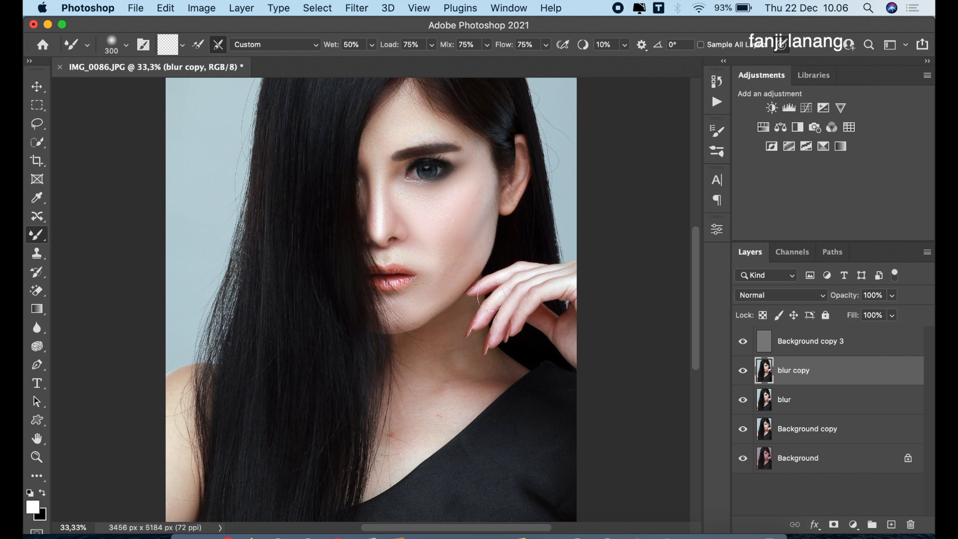
Set the Mixer Brush Flow to 35% and refine the skin between the mouth corner and the chin.
{"action": "key", "text": "super+plus"}
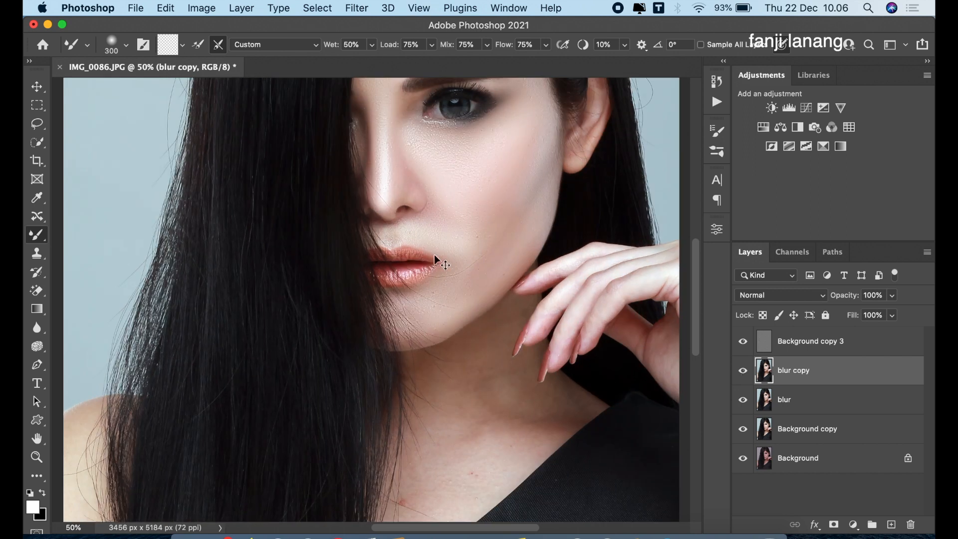
{"action": "left_click", "coordinate": [536, 46]}
{"action": "type", "text": "3"}
{"action": "key", "text": "Return"}
{"action": "mouse_move", "coordinate": [487, 262]}
{"action": "left_mouse_down"}
{"action": "mouse_move", "coordinate": [495, 238]}
{"action": "mouse_move", "coordinate": [469, 276]}
{"action": "mouse_move", "coordinate": [502, 232]}
{"action": "mouse_move", "coordinate": [470, 265]}
{"action": "mouse_move", "coordinate": [529, 226]}
{"action": "mouse_move", "coordinate": [493, 245]}
{"action": "mouse_move", "coordinate": [493, 235]}
{"action": "mouse_move", "coordinate": [518, 225]}
{"action": "mouse_move", "coordinate": [497, 255]}
{"action": "mouse_move", "coordinate": [511, 222]}
{"action": "mouse_move", "coordinate": [495, 249]}
{"action": "mouse_move", "coordinate": [461, 265]}
{"action": "mouse_move", "coordinate": [420, 313]}
{"action": "left_mouse_up"}
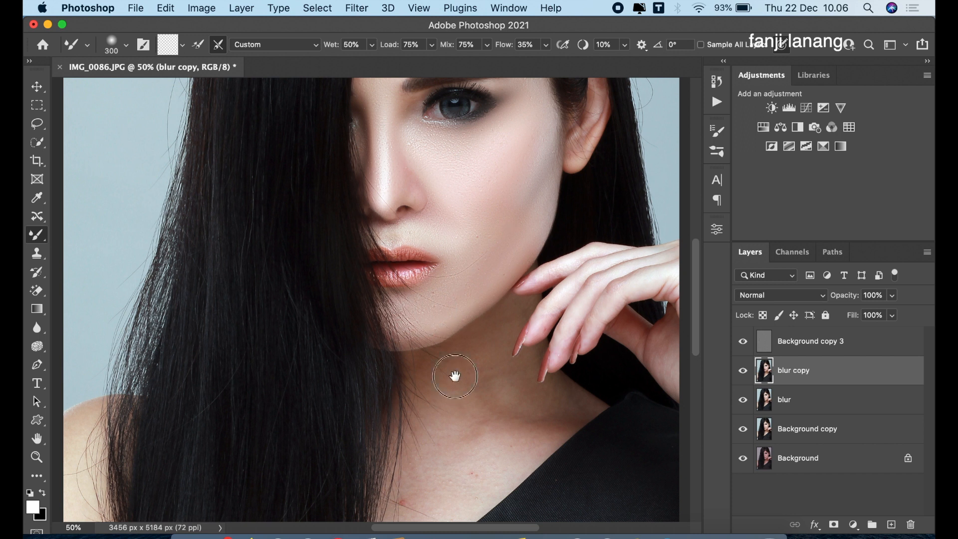
Smooth the skin of the neck and upper chest and touch up the forehead near the hairline.
{"action": "left_click_drag", "start_coordinate": [454, 374], "coordinate": [471, 253]}
{"action": "left_click_drag", "start_coordinate": [571, 305], "coordinate": [494, 306]}
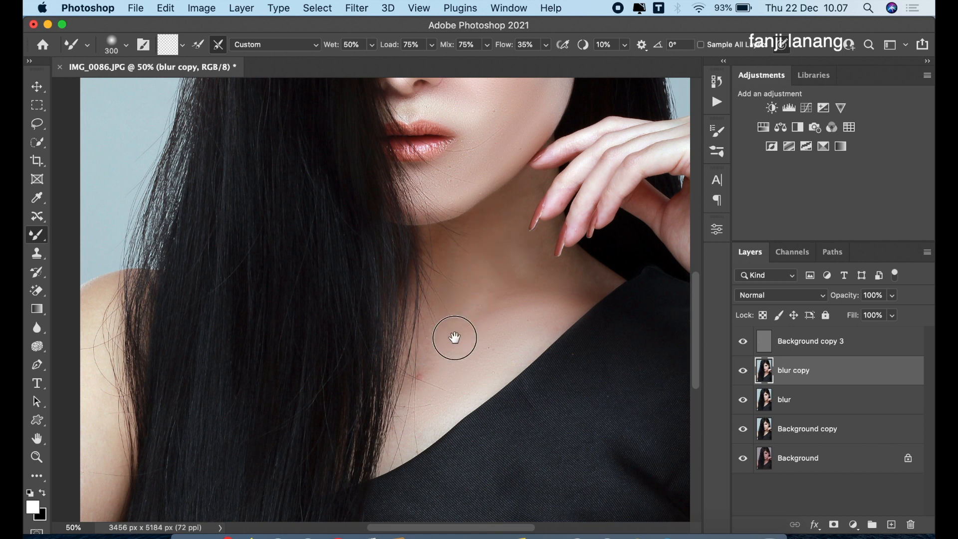
{"action": "left_click_drag", "start_coordinate": [496, 225], "coordinate": [455, 338]}
{"action": "mouse_move", "coordinate": [478, 306]}
{"action": "left_mouse_down"}
{"action": "mouse_move", "coordinate": [403, 310]}
{"action": "mouse_move", "coordinate": [278, 392]}
{"action": "mouse_move", "coordinate": [406, 445]}
{"action": "left_mouse_up"}
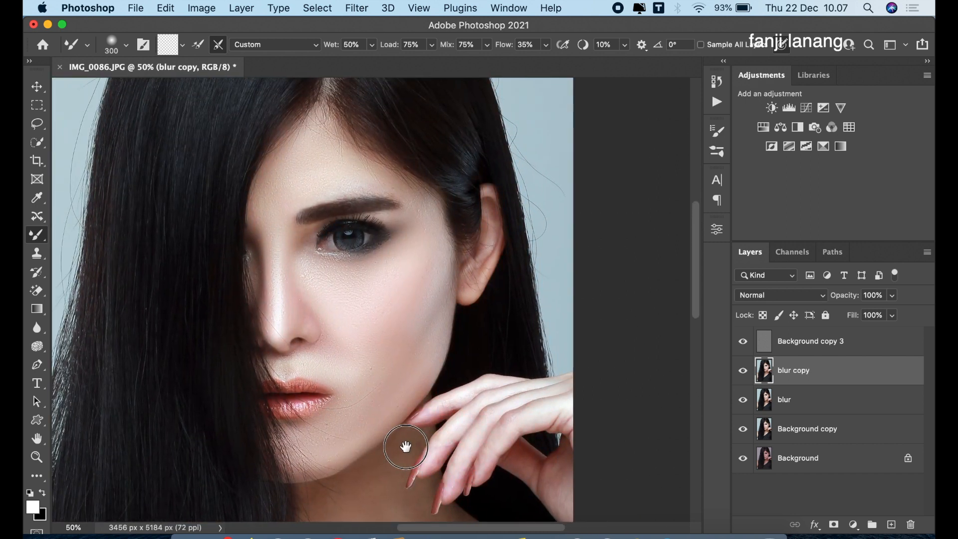
{"action": "left_click", "coordinate": [322, 109]}
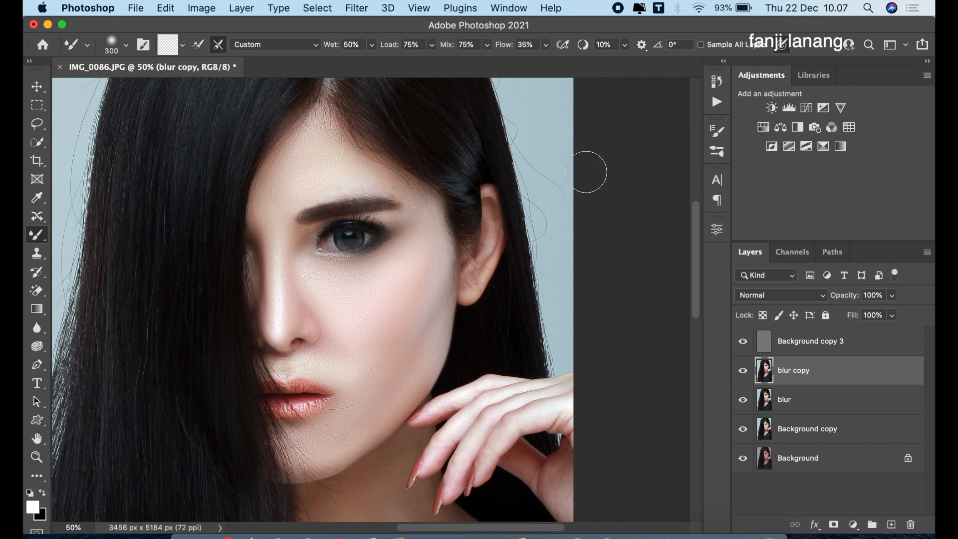
View the whole portrait and toggle the blur copy layer's visibility to check the full skin retouch.
{"action": "key", "text": "super+minus"}
{"action": "key", "text": "super+minus"}
{"action": "key", "text": "super+minus"}
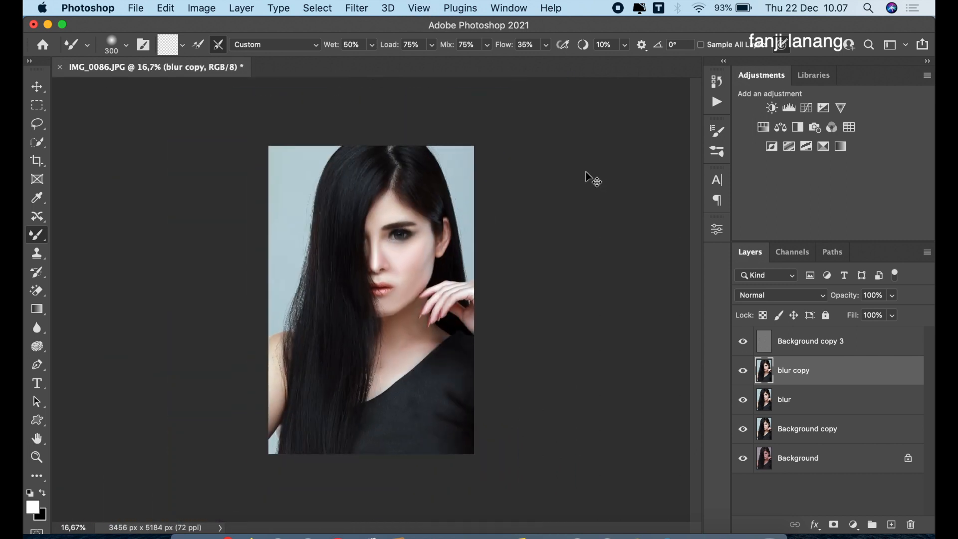
{"action": "key", "text": "super+plus"}
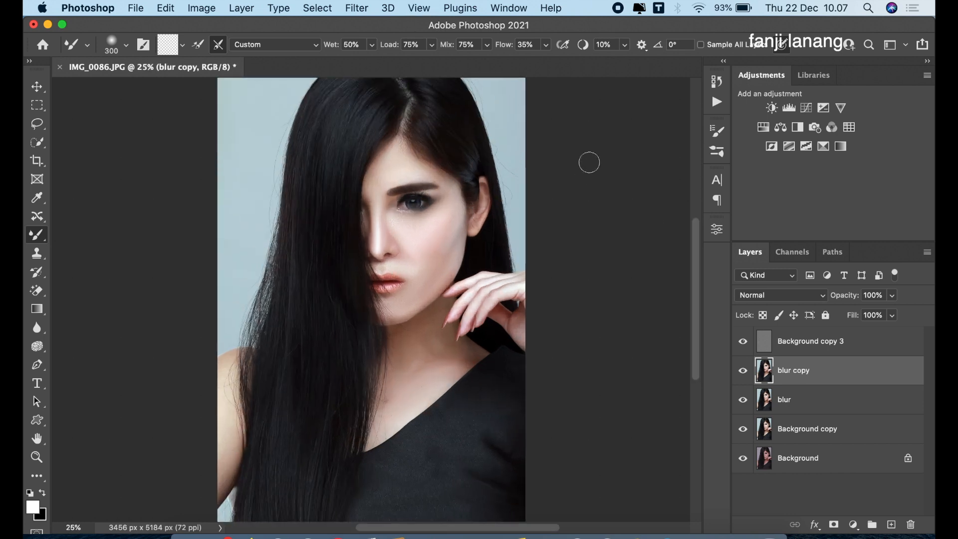
{"action": "left_click", "coordinate": [743, 371]}
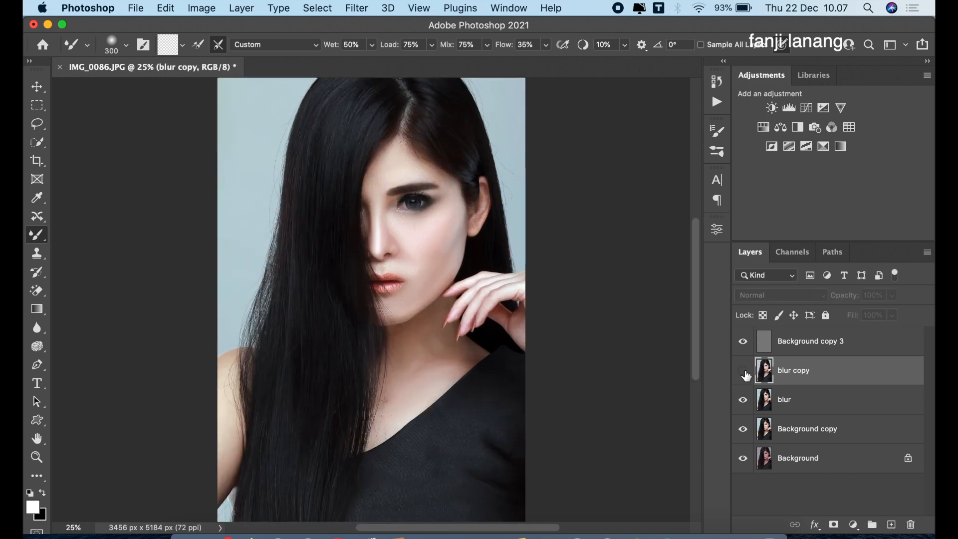
{"action": "left_click", "coordinate": [743, 371]}
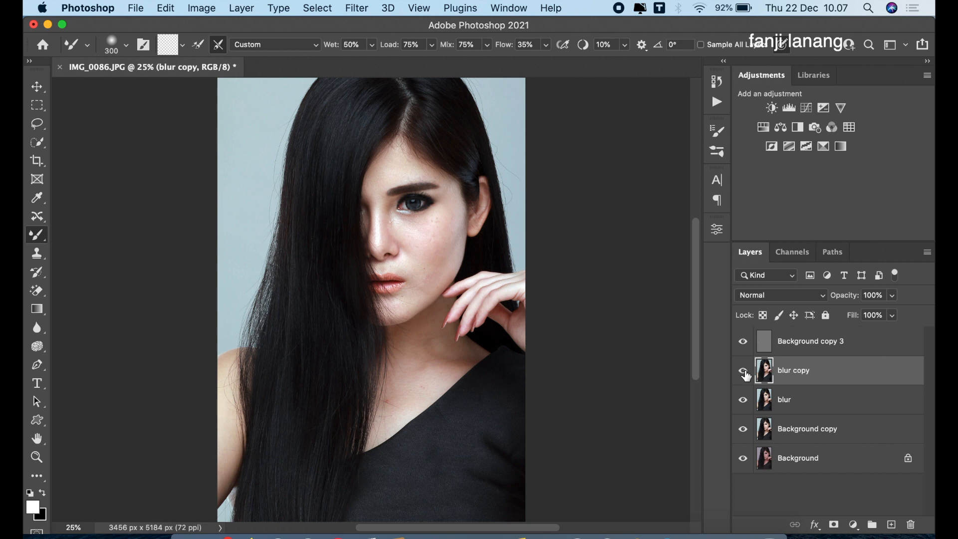
Duplicate Background copy 3 and add an inverted, black layer mask to the duplicate.
{"action": "left_click", "coordinate": [797, 346]}
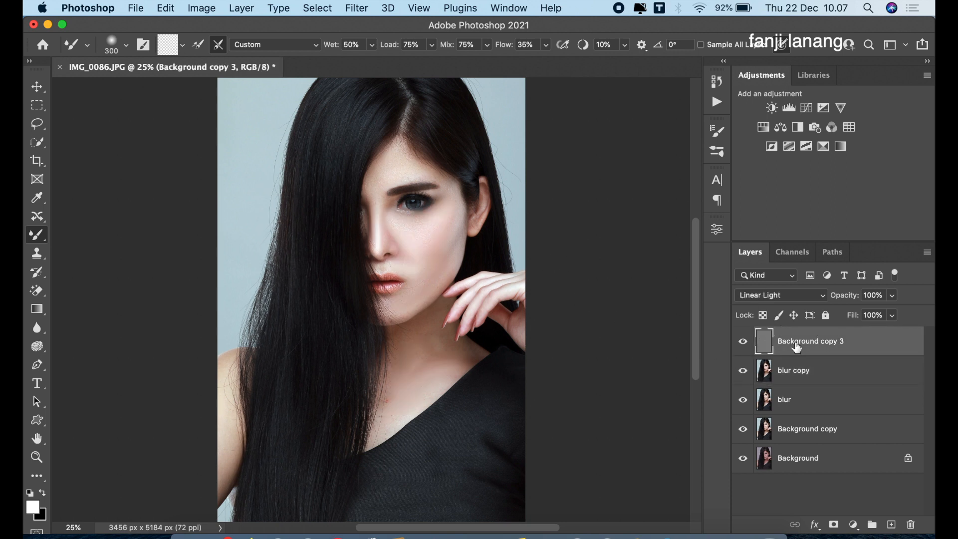
{"action": "left_click_drag", "start_coordinate": [802, 349], "coordinate": [892, 522]}
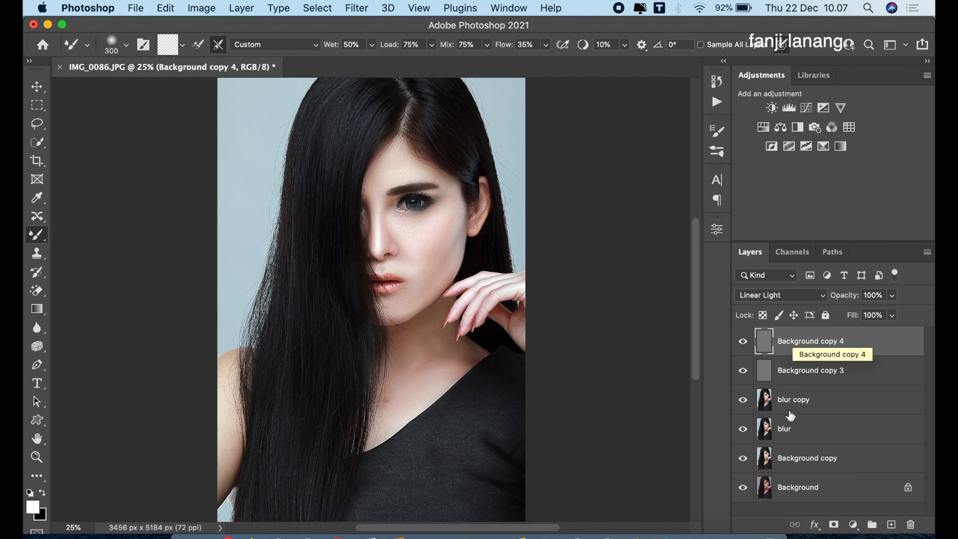
{"action": "left_click", "coordinate": [834, 524]}
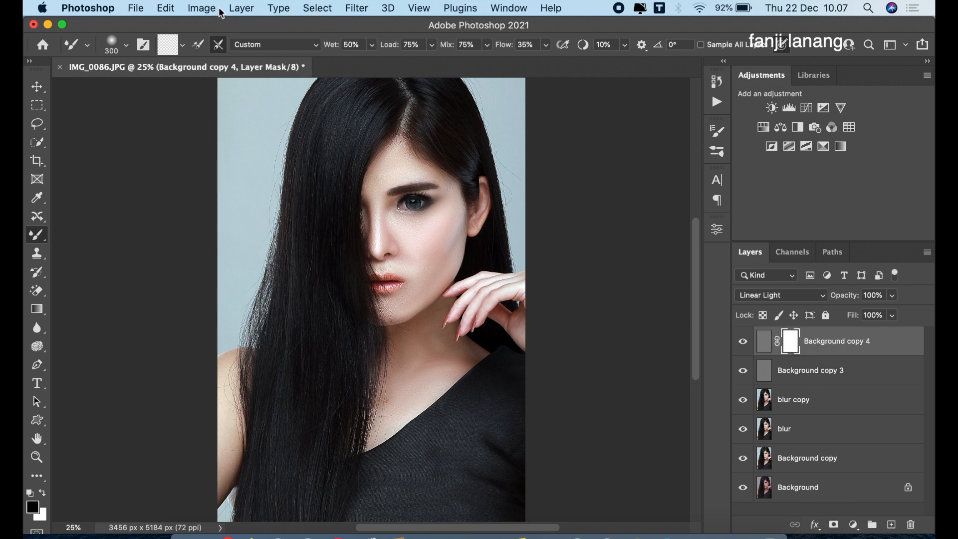
{"action": "left_click", "coordinate": [201, 8]}
{"action": "mouse_move", "coordinate": [345, 47]}
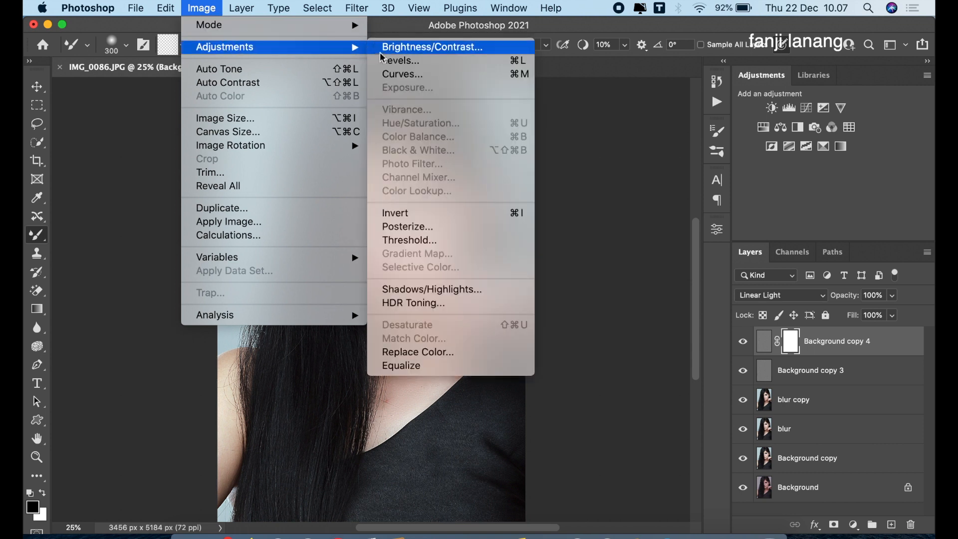
{"action": "left_click", "coordinate": [398, 214]}
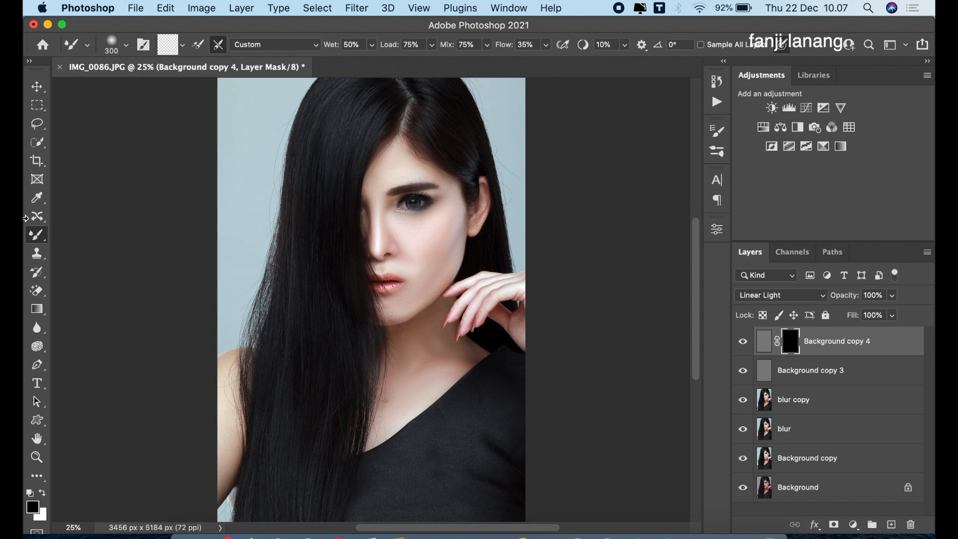
Paint white over the eye on the Background copy 4 mask with the regular Brush to sharpen its detail.
{"action": "left_click", "coordinate": [37, 234]}
{"action": "left_click", "coordinate": [68, 233]}
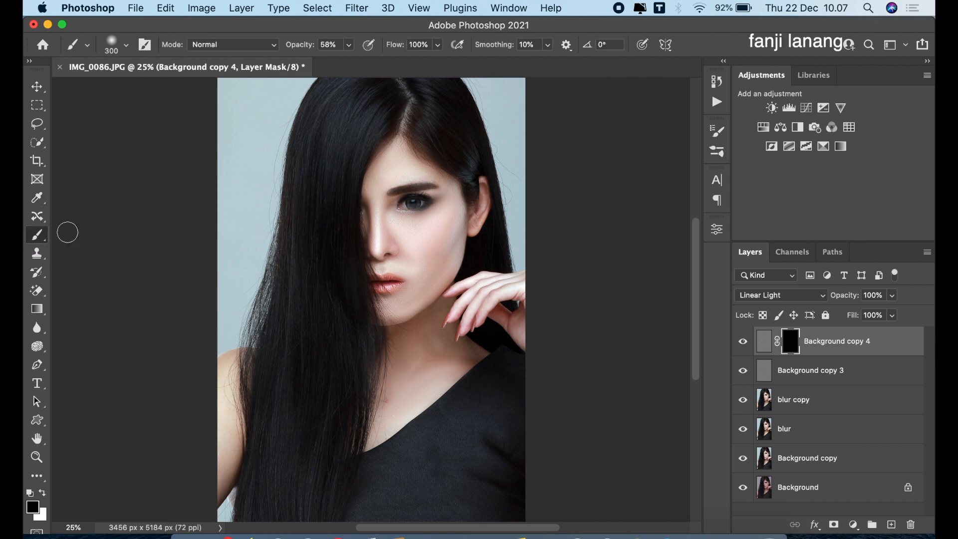
{"action": "left_click", "coordinate": [349, 45]}
{"action": "key", "text": "super+plus"}
{"action": "left_click_drag", "start_coordinate": [558, 163], "coordinate": [580, 245]}
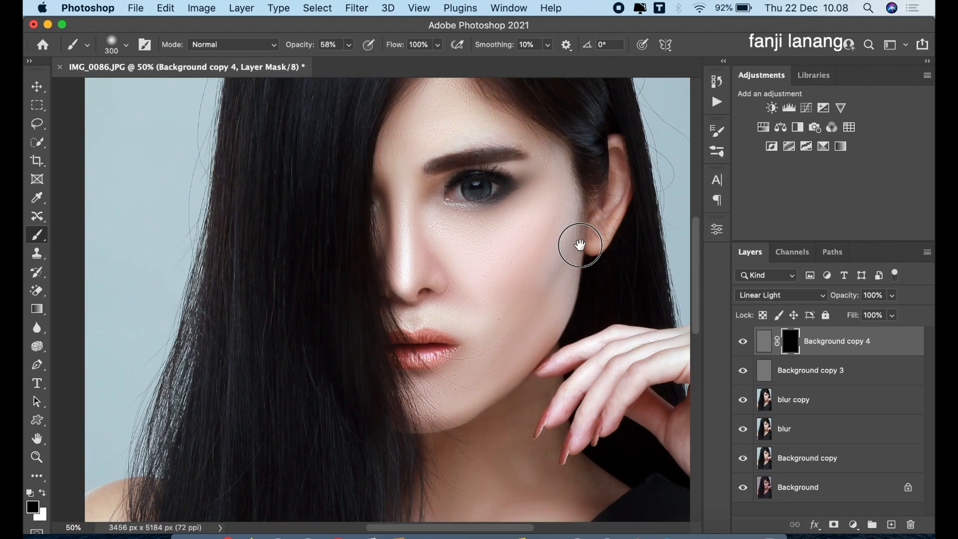
{"action": "left_click", "coordinate": [42, 494]}
{"action": "mouse_move", "coordinate": [468, 200]}
{"action": "left_mouse_down"}
{"action": "mouse_move", "coordinate": [473, 186]}
{"action": "mouse_move", "coordinate": [467, 192]}
{"action": "mouse_move", "coordinate": [495, 182]}
{"action": "mouse_move", "coordinate": [464, 184]}
{"action": "mouse_move", "coordinate": [449, 170]}
{"action": "mouse_move", "coordinate": [501, 167]}
{"action": "mouse_move", "coordinate": [482, 192]}
{"action": "left_mouse_up"}
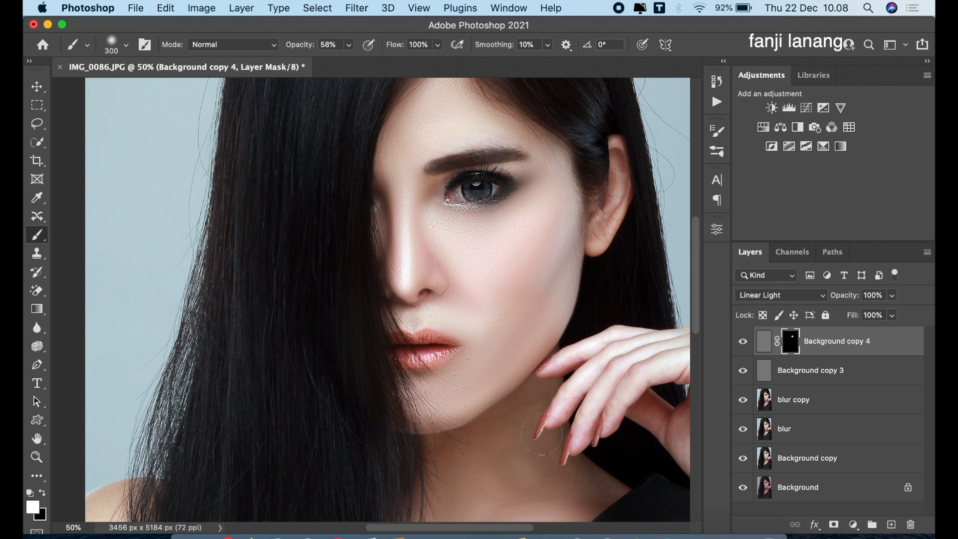
Toggle the visibility of Background copy 4 to compare the eye detail, then review the whole portrait.
{"action": "left_click", "coordinate": [743, 342]}
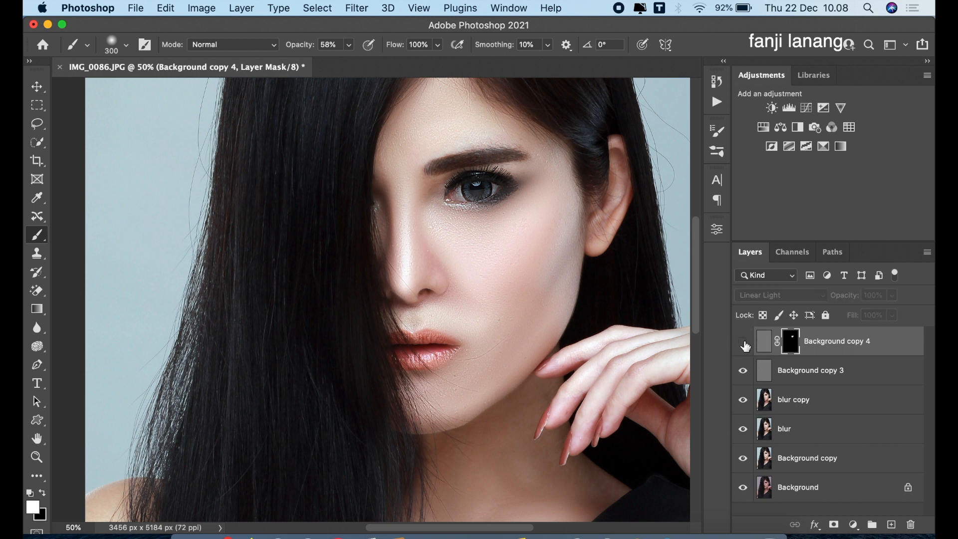
{"action": "left_click", "coordinate": [743, 343]}
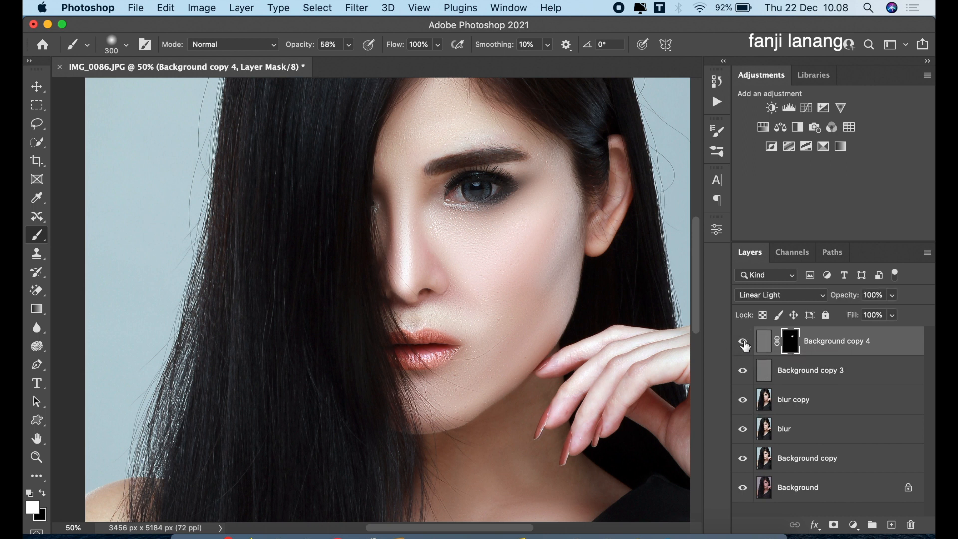
{"action": "key", "text": "super+minus"}
{"action": "key", "text": "super+minus"}
{"action": "key", "text": "super+minus"}
{"action": "key", "text": "super+minus"}
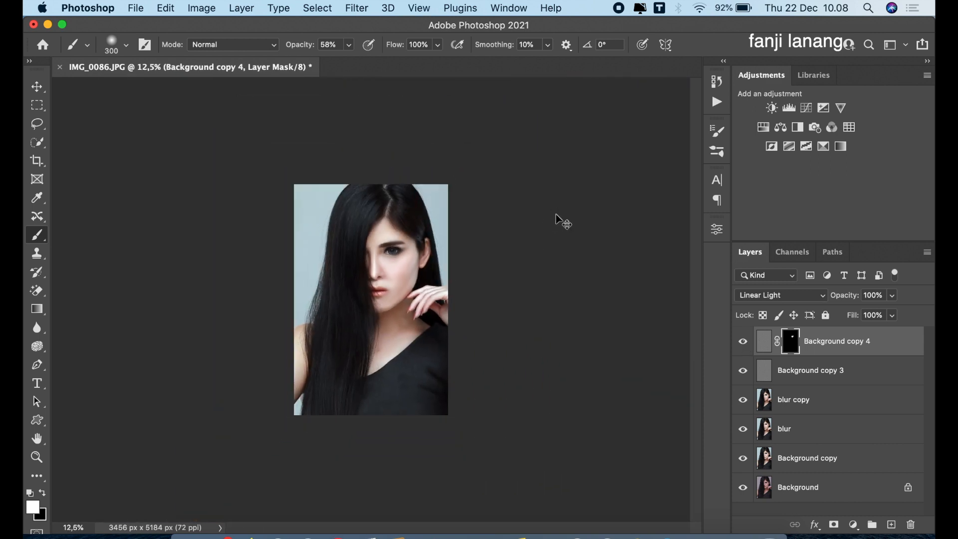
{"action": "key", "text": "super+plus"}
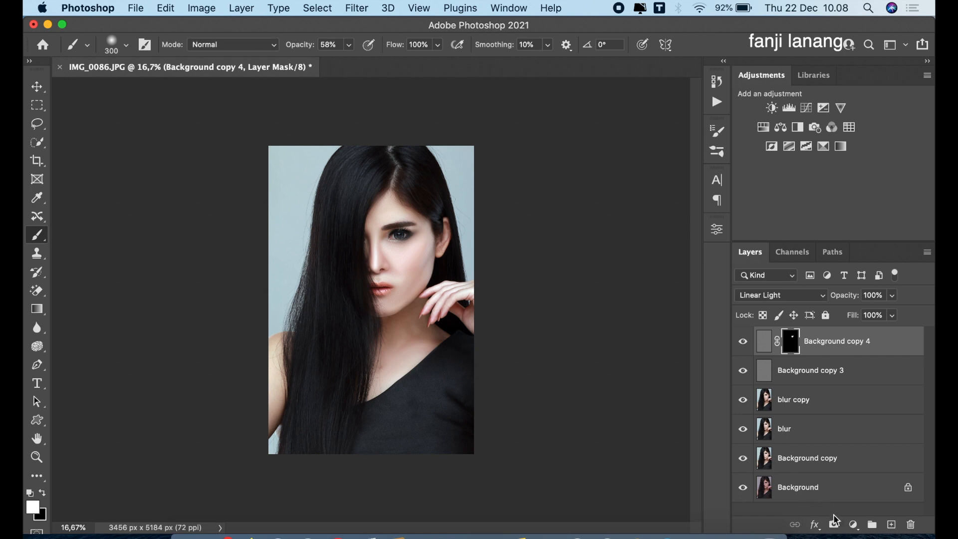
Add a Brightness/Contrast adjustment layer above Background copy 4 and set its brightness to 10.
{"action": "left_click", "coordinate": [854, 524]}
{"action": "left_click", "coordinate": [852, 298]}
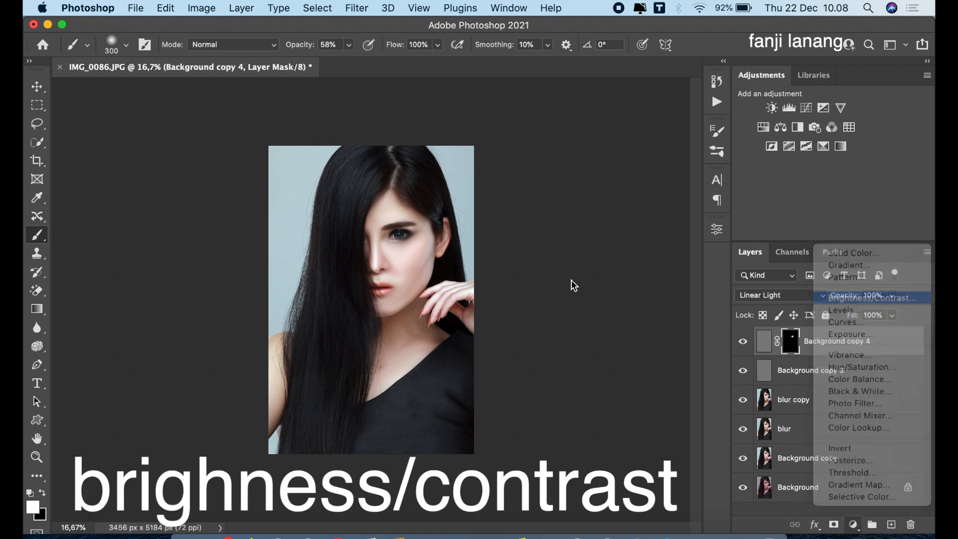
{"action": "left_click", "coordinate": [664, 298]}
{"action": "type", "text": "10"}
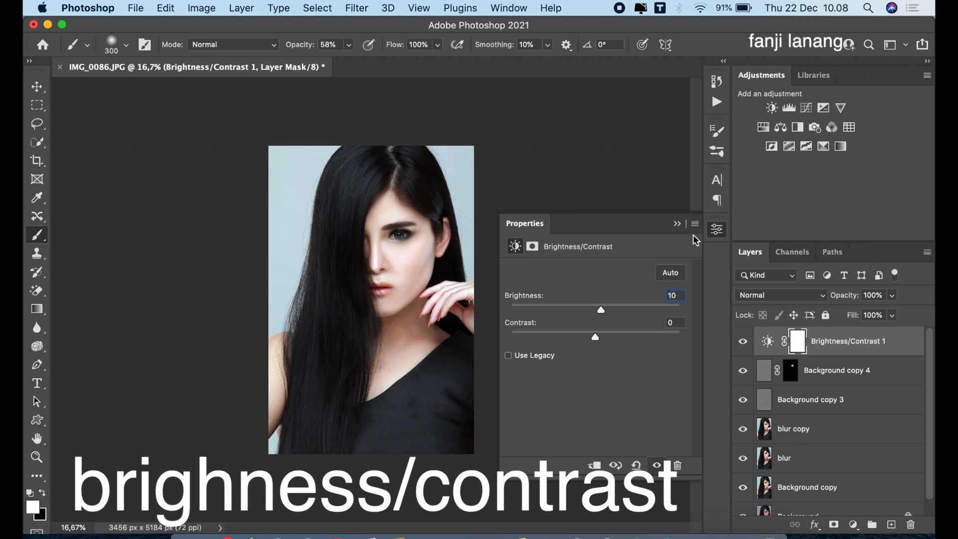
{"action": "left_click", "coordinate": [678, 224]}
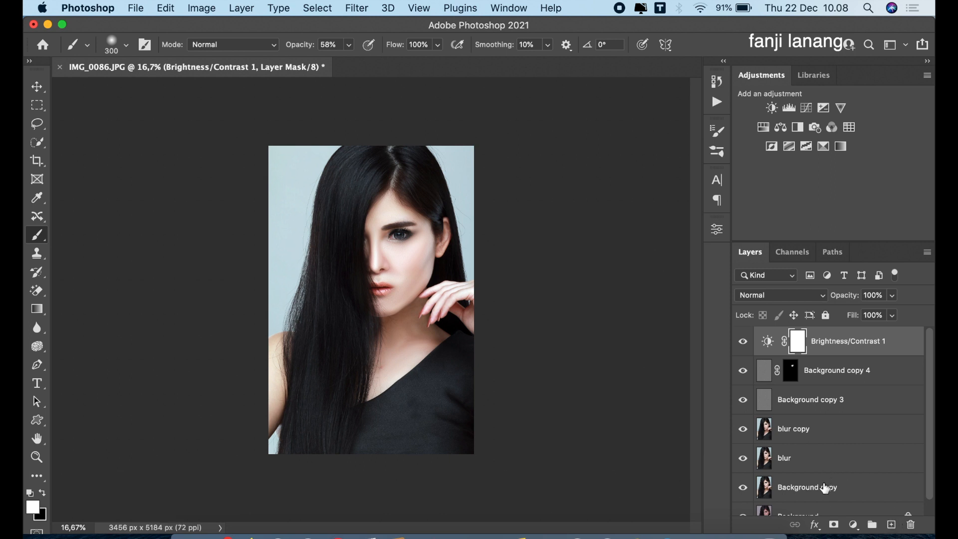
Group the layers from Brightness/Contrast 1 down to blur and name the group FS.
{"action": "left_click", "coordinate": [831, 464], "text": "shift"}
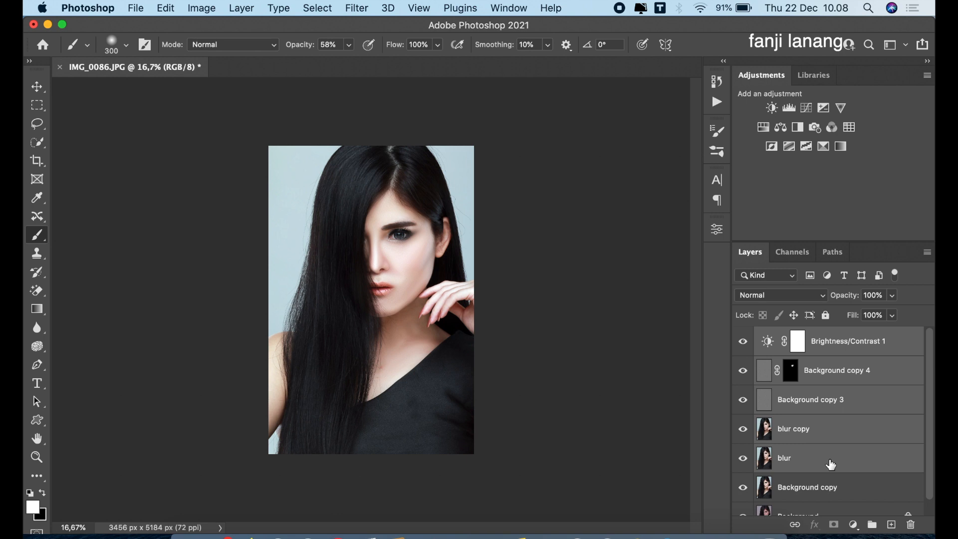
{"action": "key", "text": "super+g"}
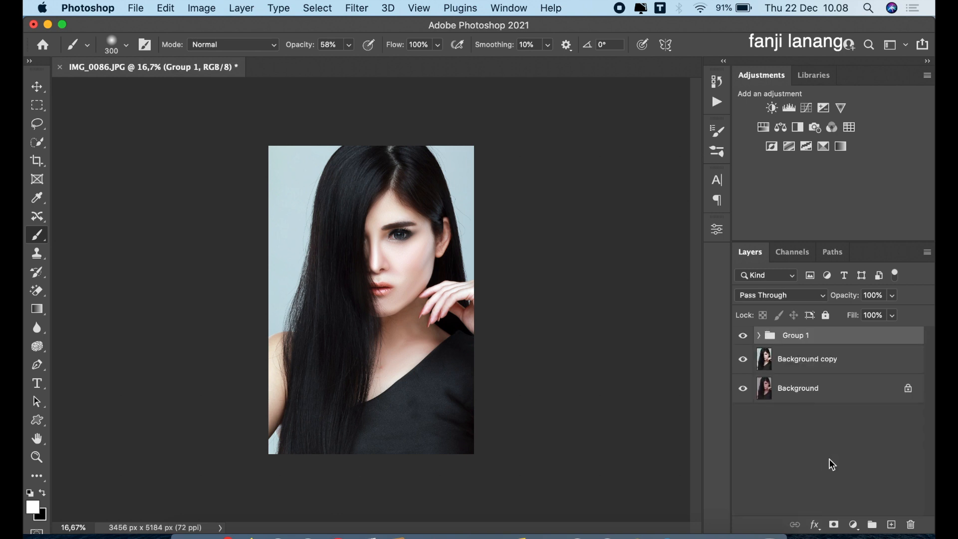
{"action": "left_click", "coordinate": [802, 336]}
{"action": "double_click", "coordinate": [802, 335]}
{"action": "type", "text": "F"}
{"action": "key", "text": "Return"}
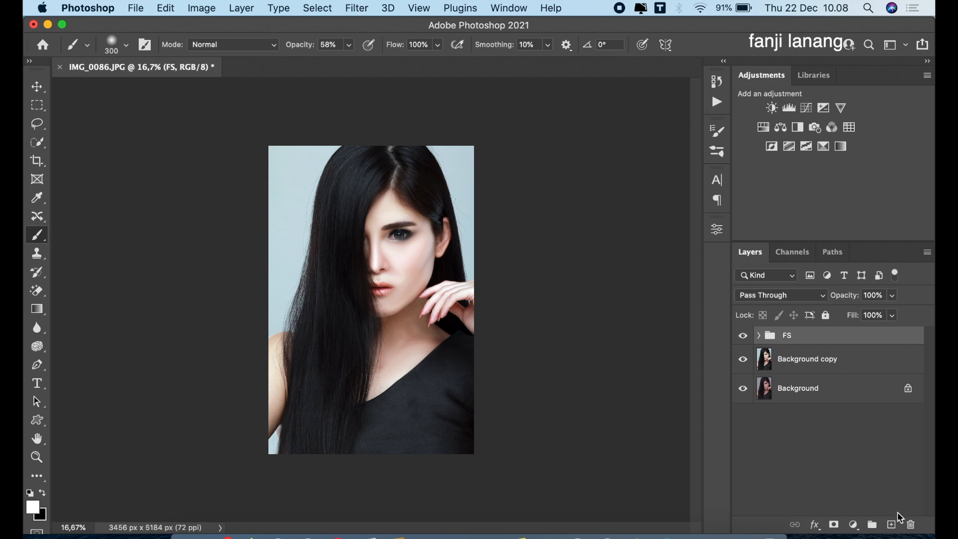
Create a new layer above the FS group and choose the custom signature brush preset for the Brush tool.
{"action": "left_click", "coordinate": [890, 524]}
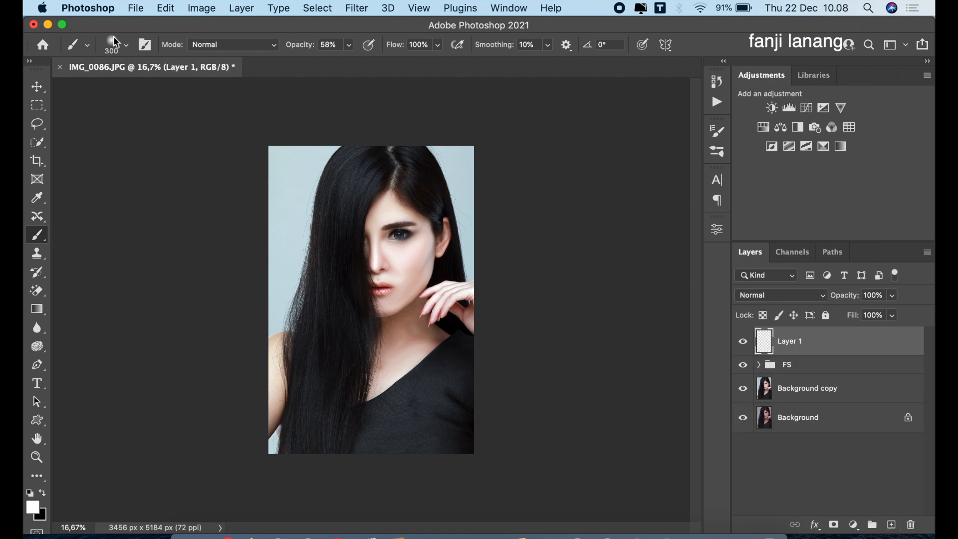
{"action": "left_click", "coordinate": [127, 45]}
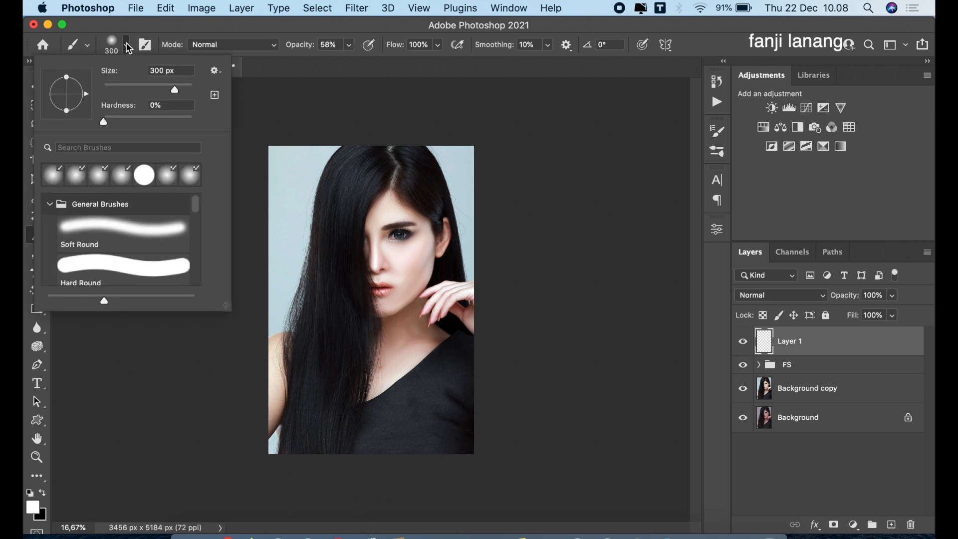
{"action": "left_click", "coordinate": [49, 205]}
{"action": "left_click_drag", "start_coordinate": [199, 213], "coordinate": [196, 272]}
{"action": "left_click", "coordinate": [100, 266]}
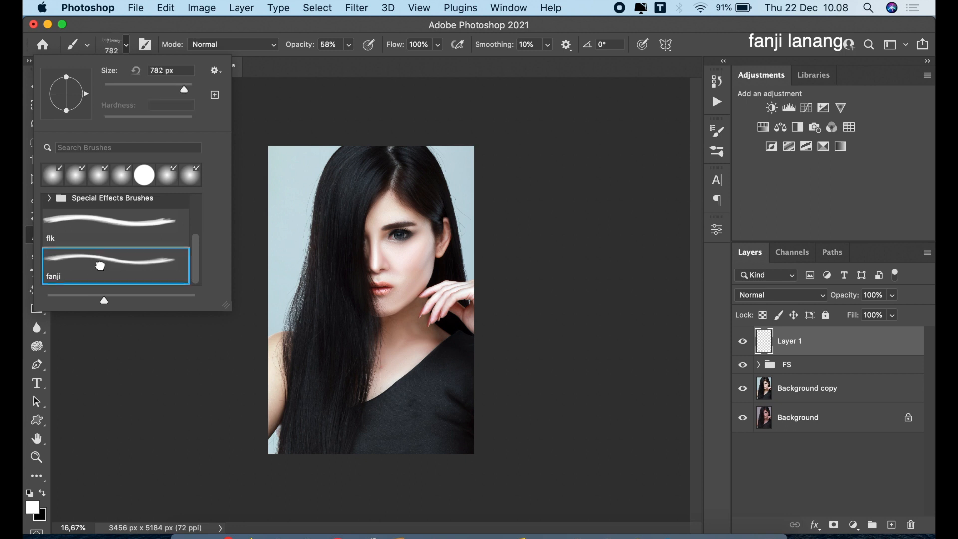
Set the brush opacity to 100% and stamp the white signature at 600 px on the photo's lower-right corner.
{"action": "left_click", "coordinate": [498, 73]}
{"action": "left_click", "coordinate": [349, 44]}
{"action": "left_click_drag", "start_coordinate": [352, 63], "coordinate": [377, 62]}
{"action": "left_click", "coordinate": [446, 443]}
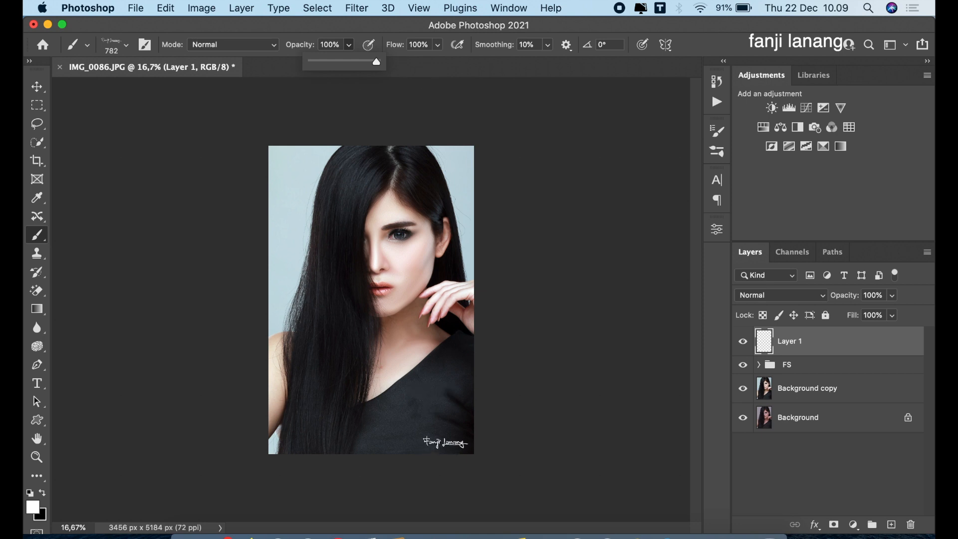
{"action": "key", "text": "bracketleft"}
{"action": "key", "text": "bracketleft"}
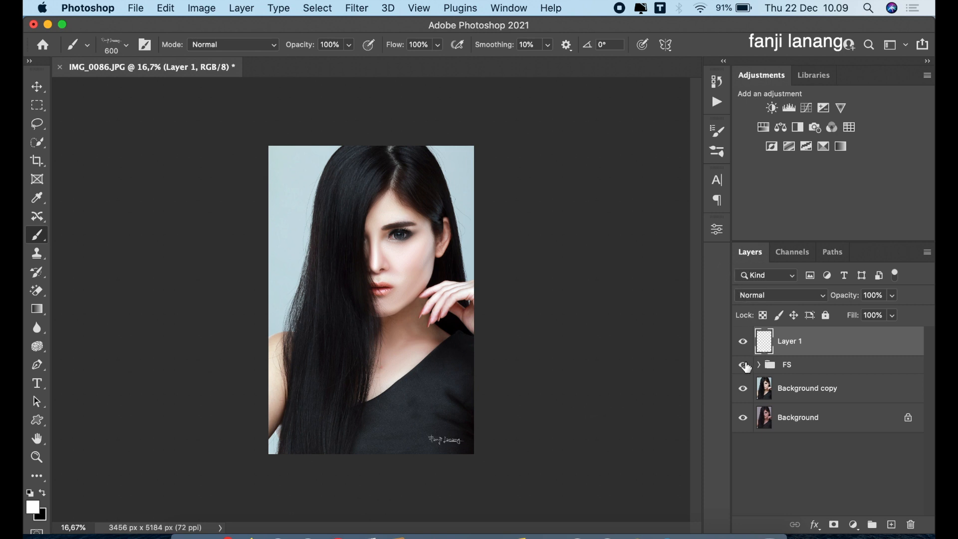
Toggle the visibility of the Background copy layer and the FS group to compare the portrait before and after retouching.
{"action": "left_click", "coordinate": [745, 391]}
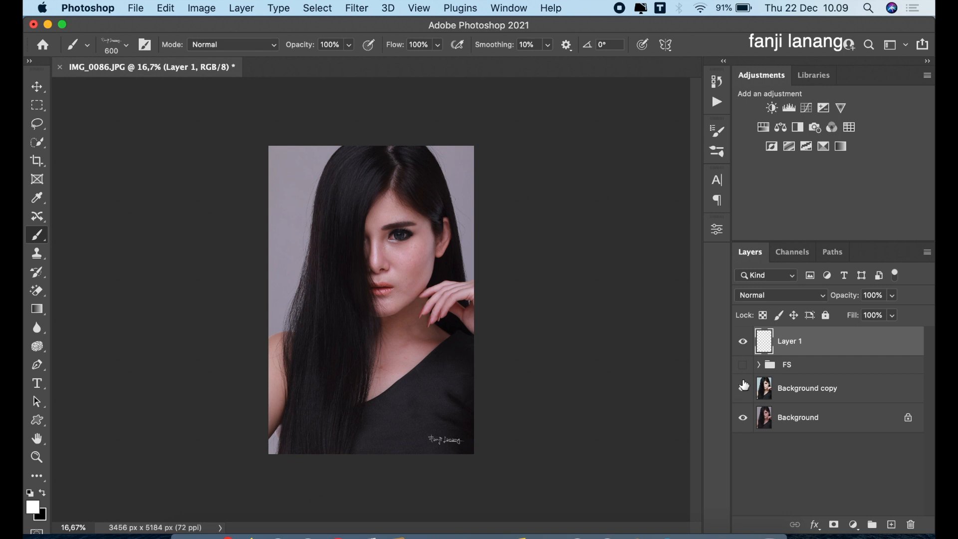
{"action": "left_click", "coordinate": [742, 365]}
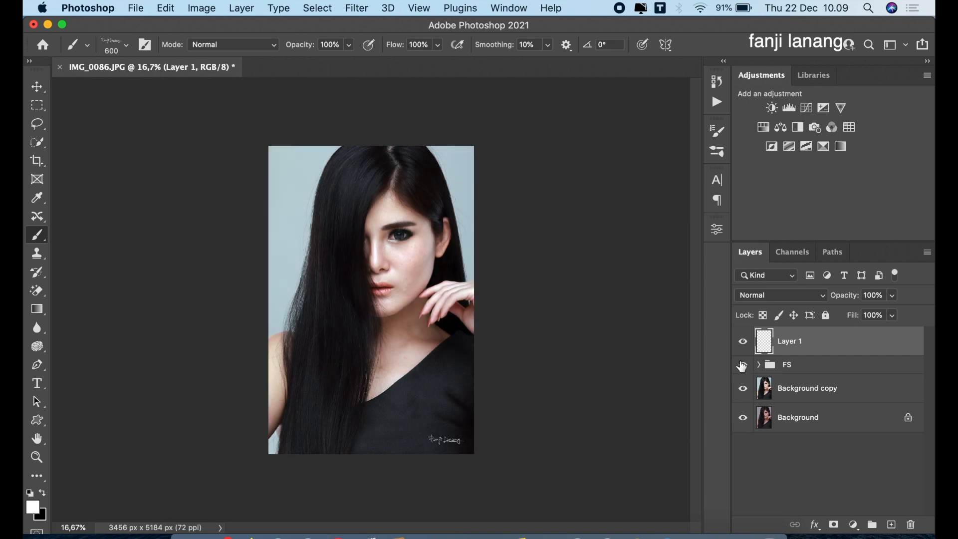